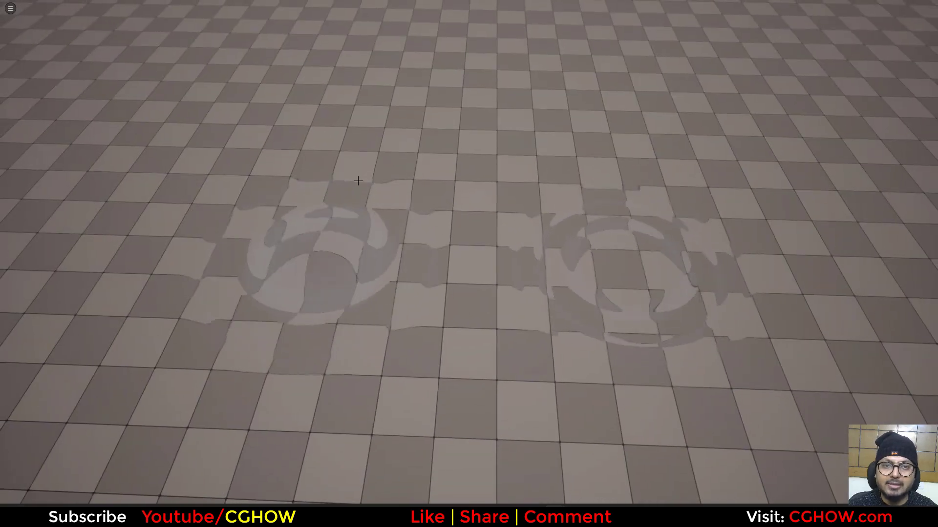
# - Open the M_Ripple_Distortion material for editing
pyautogui.moveTo(538, 256); pyautogui.dragTo(439, 256, button='right')
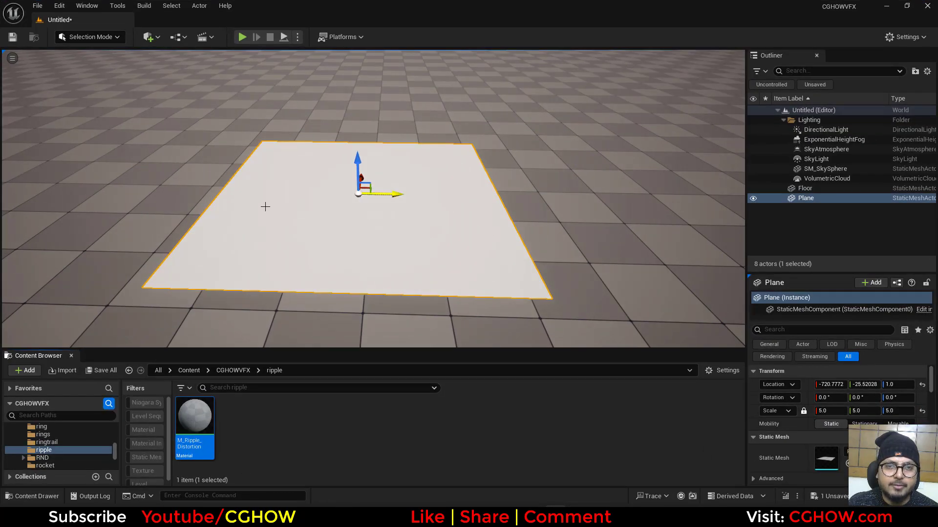
pyautogui.moveTo(417, 261); pyautogui.dragTo(433, 271, button='right')
pyautogui.moveTo(408, 215); pyautogui.dragTo(392, 197, button='right')
pyautogui.doubleClick(196, 429)
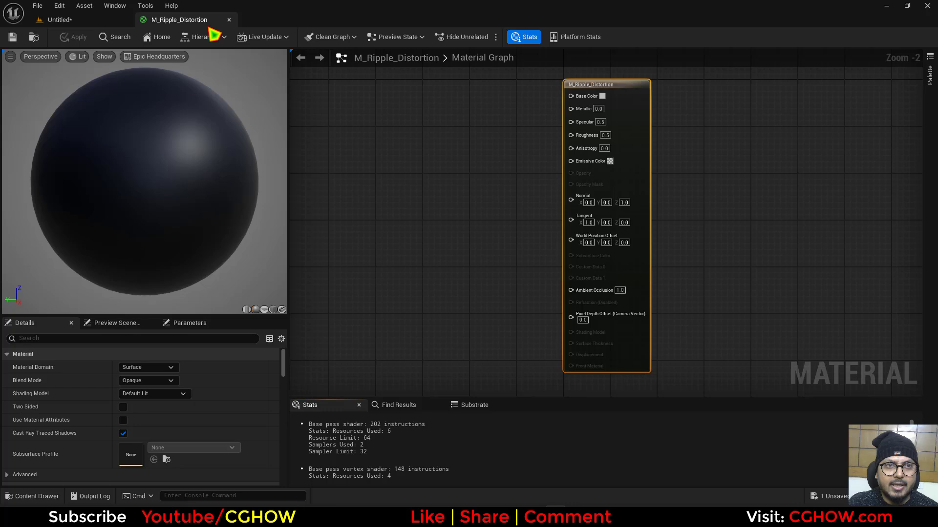
# - Set the material's blend mode to Translucent and shading model to Unlit, and make it two-sided
pyautogui.moveTo(473, 289); pyautogui.dragTo(597, 307, button='right')
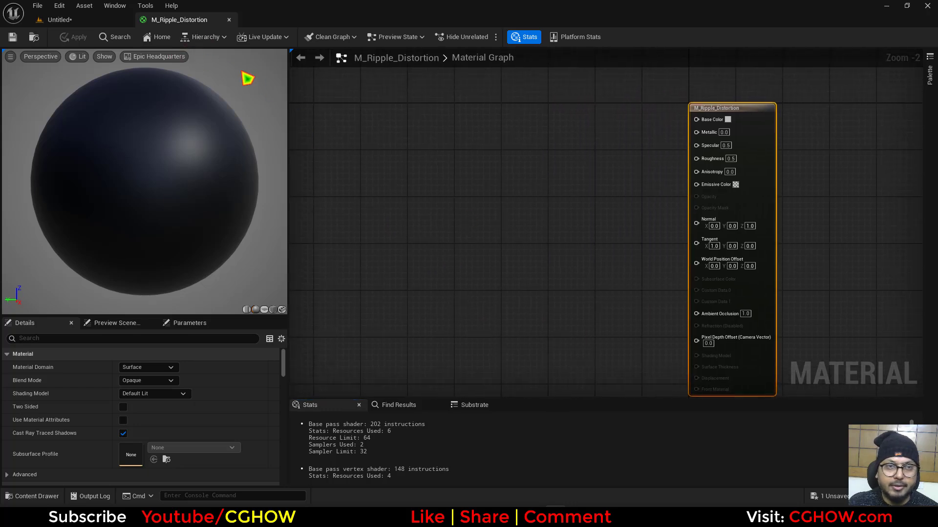
pyautogui.moveTo(559, 253); pyautogui.dragTo(562, 242, button='right')
pyautogui.click(177, 383)
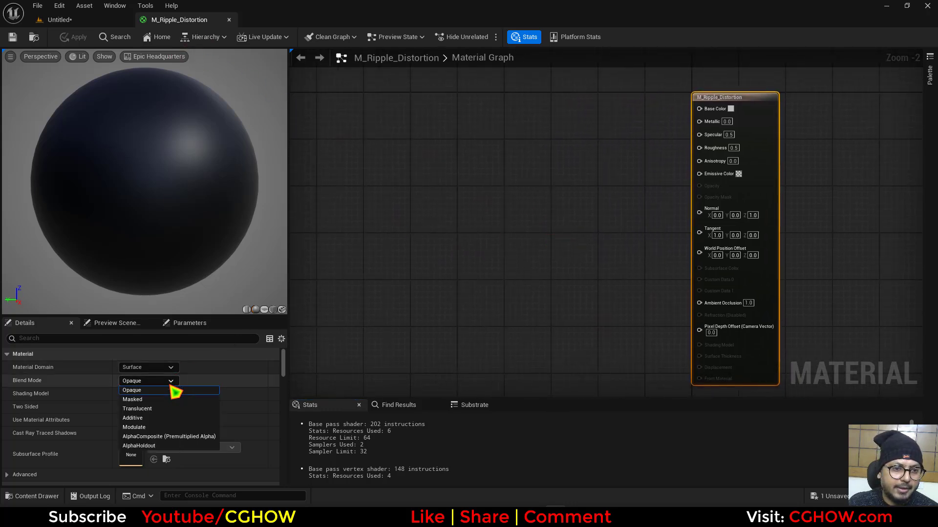
pyautogui.click(153, 409)
pyautogui.click(176, 394)
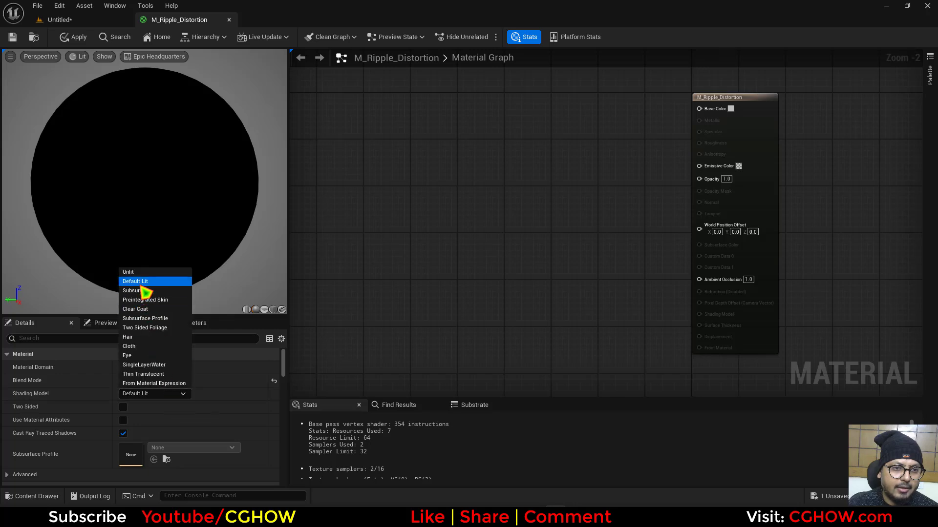
pyautogui.click(129, 273)
pyautogui.click(123, 407)
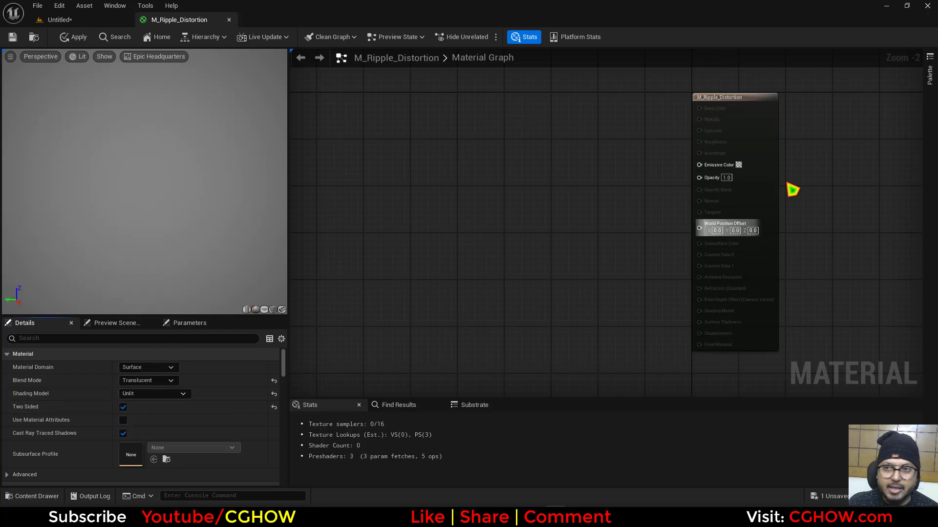
# - Set the material's refraction method to Index Of Refraction
pyautogui.click(753, 120)
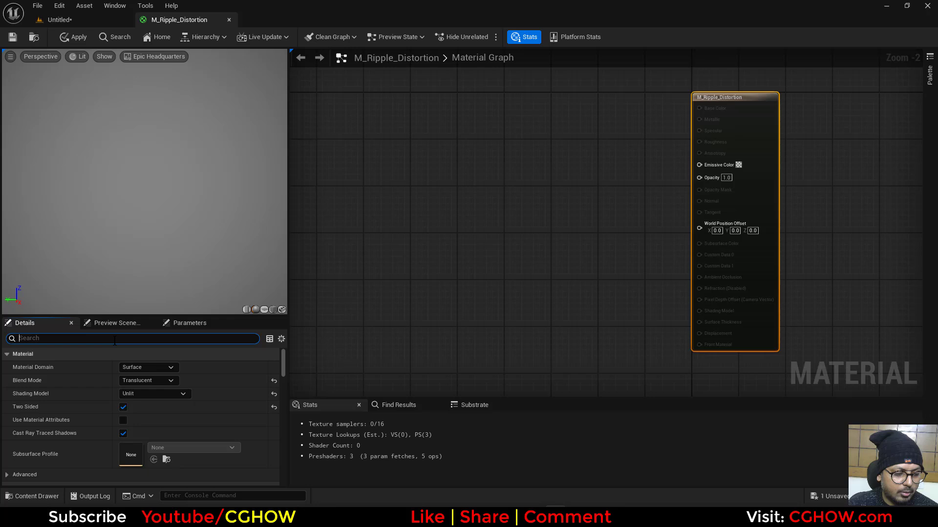
pyautogui.write('ref')
pyautogui.click(148, 434)
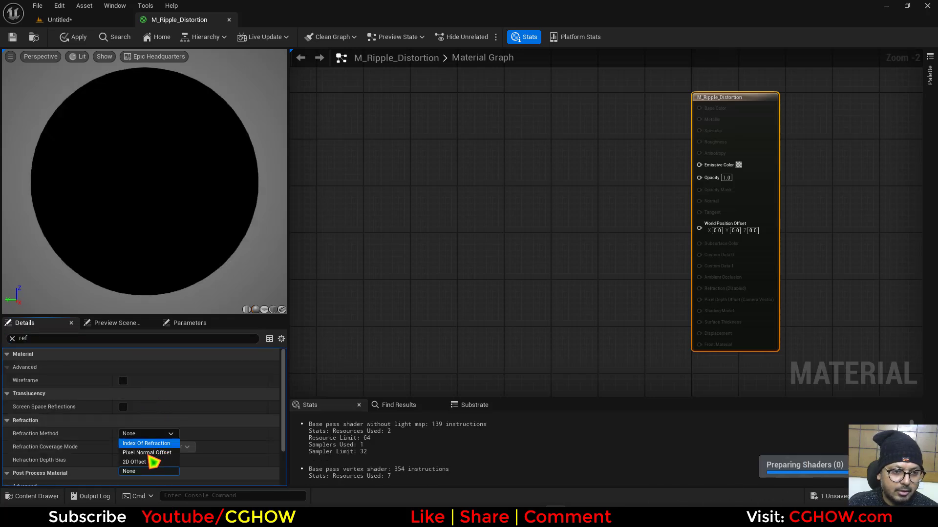
# - Add a RadialGradientExponential node to the material graph and preview its output
pyautogui.moveTo(510, 255); pyautogui.dragTo(640, 249, button='right')
pyautogui.rightClick(432, 190)
pyautogui.write('rad')
pyautogui.click(464, 219)
pyautogui.moveTo(640, 249); pyautogui.dragTo(511, 242)
pyautogui.press('space')
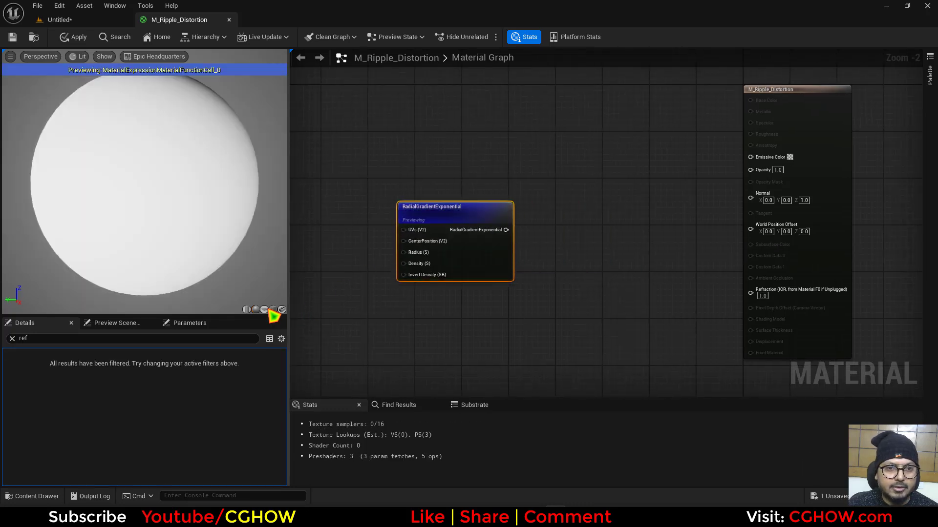
# - Display the material preview on a flat plane and clear the property search filter
pyautogui.click(264, 309)
pyautogui.moveTo(498, 264); pyautogui.dragTo(550, 239, button='right')
pyautogui.moveTo(550, 239); pyautogui.dragTo(481, 246)
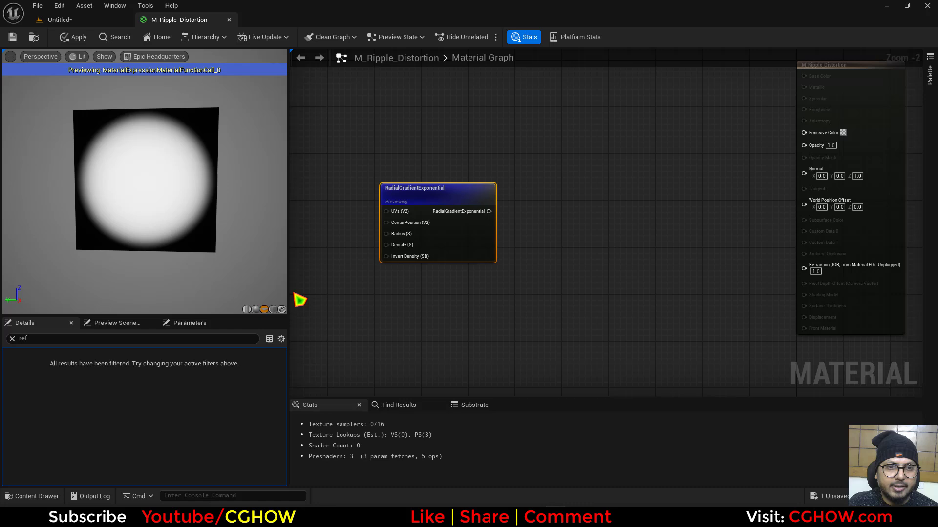
pyautogui.click(12, 338)
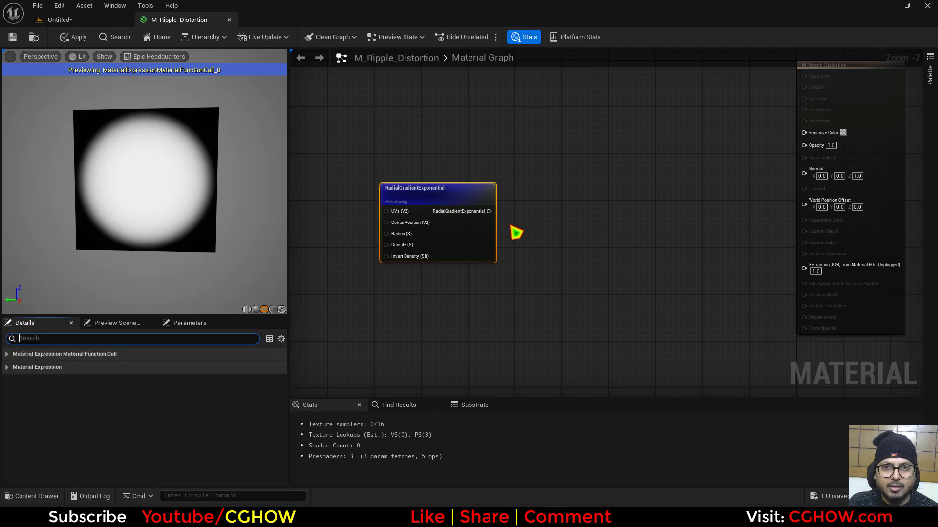
# - Add a Sine node fed by the radial gradient, preview it, and place it beside the gradient node
pyautogui.moveTo(488, 211); pyautogui.dragTo(550, 200)
pyautogui.write('sin')
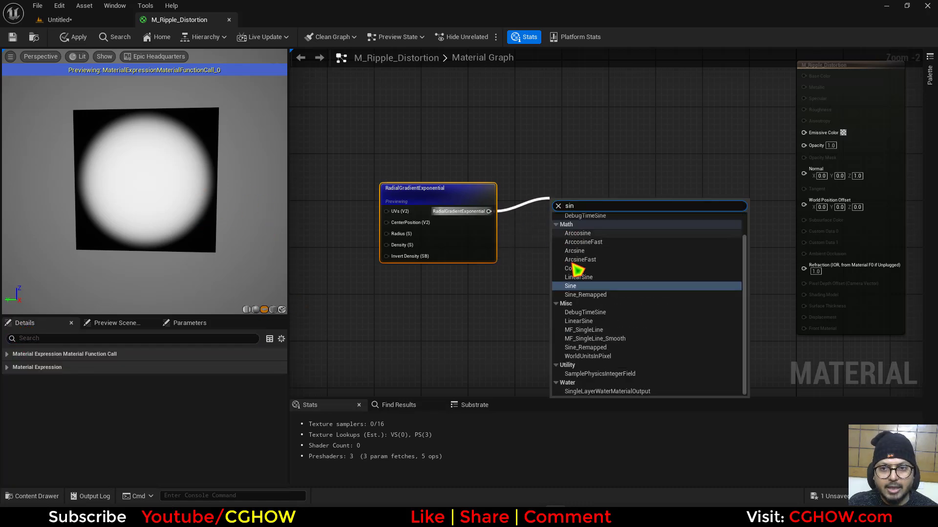
pyautogui.click(571, 287)
pyautogui.press('space')
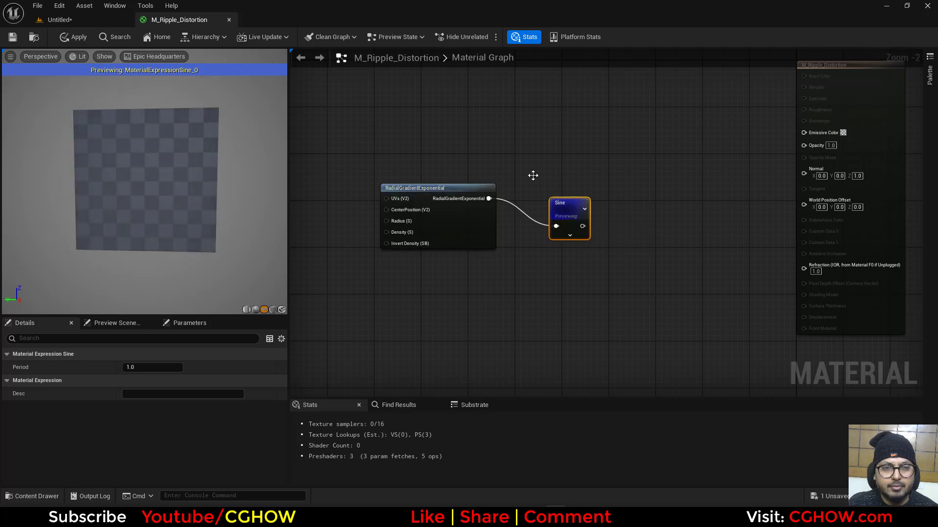
pyautogui.moveTo(574, 210); pyautogui.dragTo(572, 188)
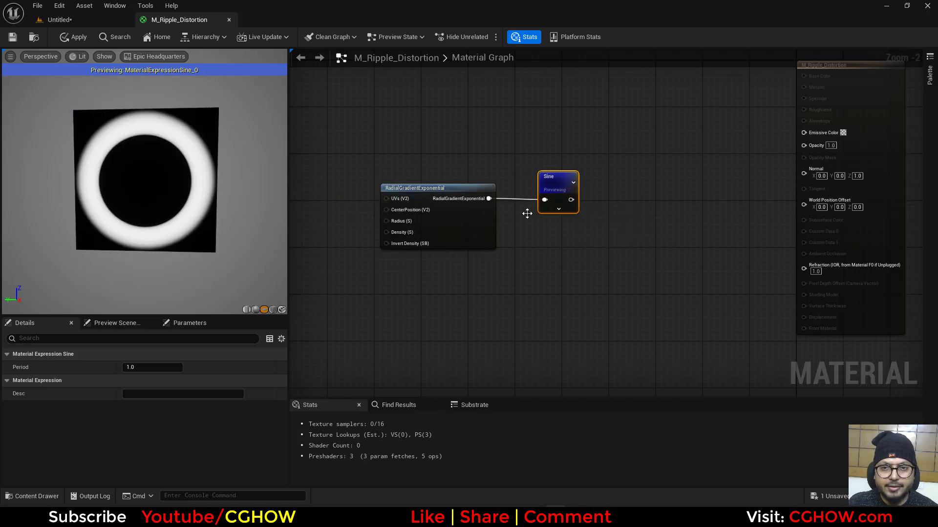
# - Set the Sine node's period to 2
pyautogui.click(177, 366)
pyautogui.write('2')
pyautogui.press('Return')
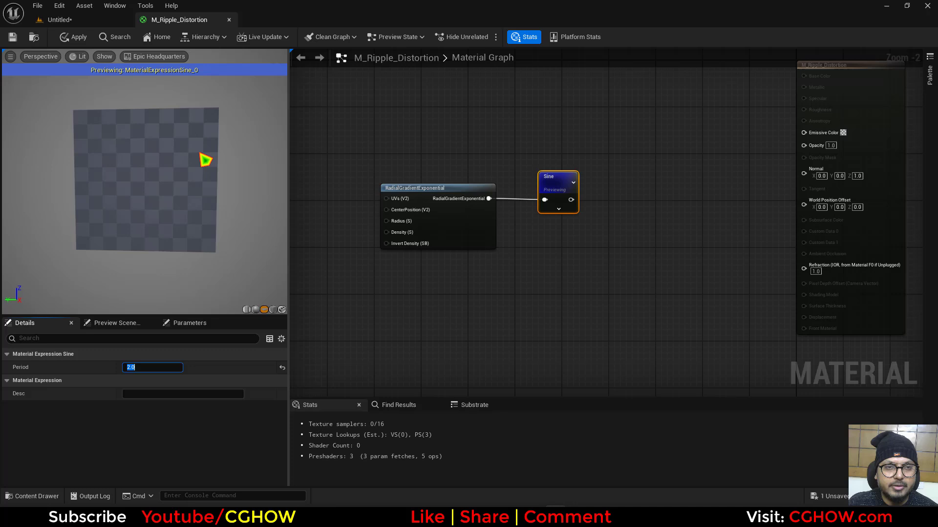
# - Move the radial gradient away from the Sine node and place an Add node fed by the gradient's output
pyautogui.moveTo(466, 234); pyautogui.dragTo(374, 233)
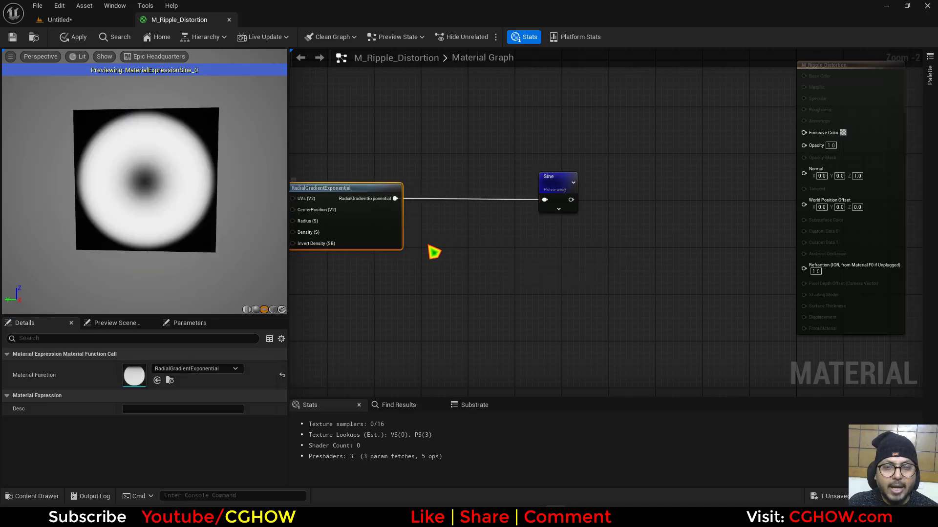
pyautogui.moveTo(429, 246); pyautogui.dragTo(467, 225, button='right')
pyautogui.press('a')
pyautogui.click(461, 188)
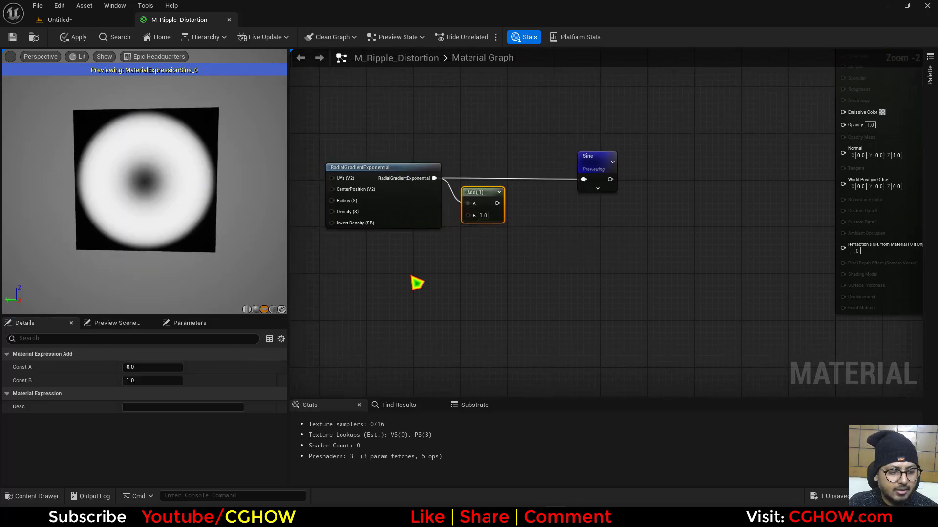
# - Add a Time node feeding the Add node's B input, and connect the Add result to the Sine node
pyautogui.rightClick(417, 284)
pyautogui.write('time')
pyautogui.click(440, 307)
pyautogui.moveTo(441, 296); pyautogui.dragTo(451, 305)
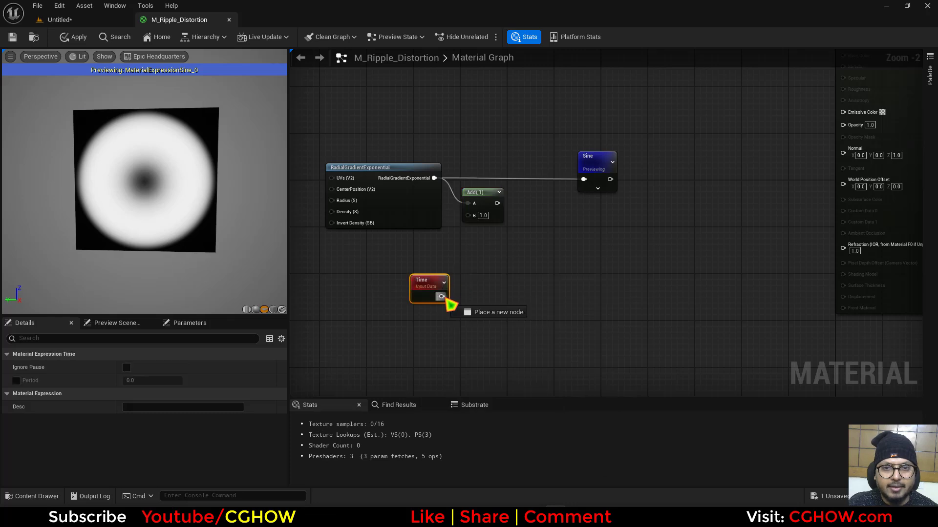
pyautogui.moveTo(598, 188); pyautogui.dragTo(584, 180)
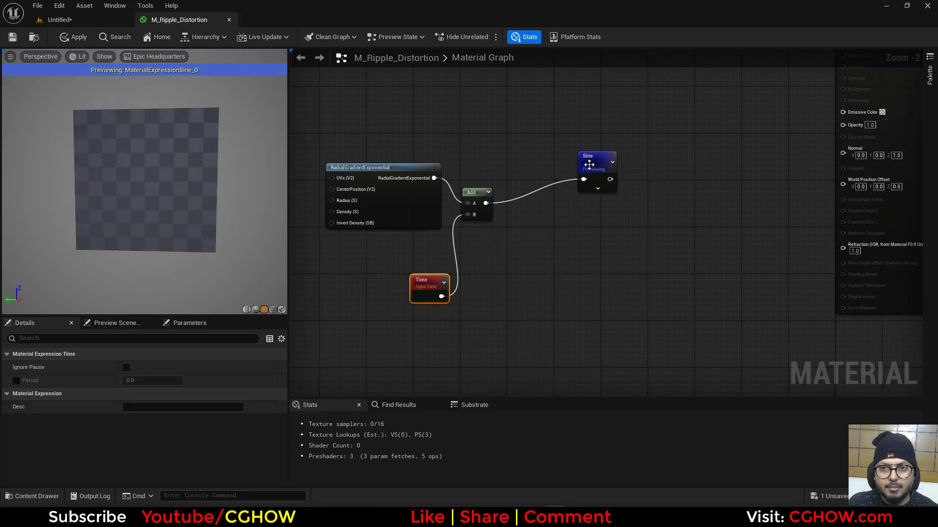
# - Set the Sine node's period to 1, preview its output, and place it beside the Add node
pyautogui.click(589, 157)
pyautogui.write('1')
pyautogui.press('Return')
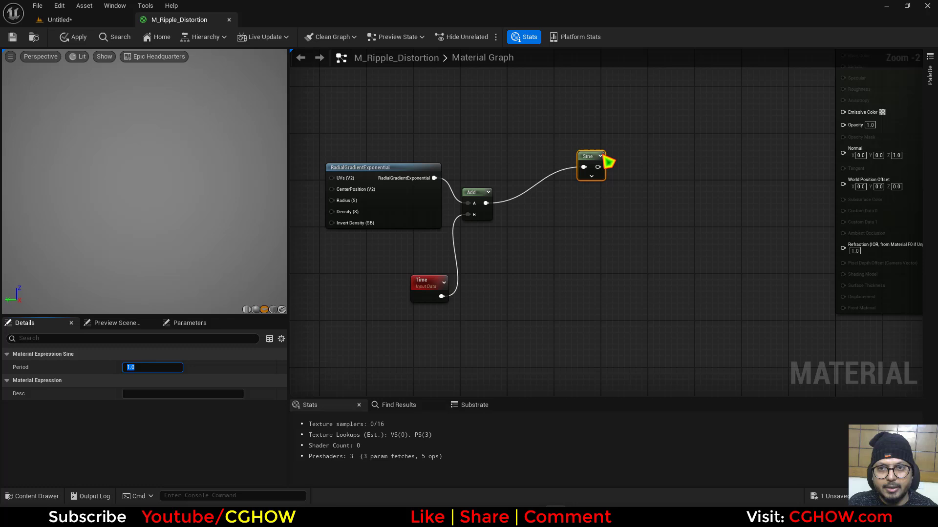
pyautogui.press('space')
pyautogui.moveTo(574, 172); pyautogui.dragTo(507, 196)
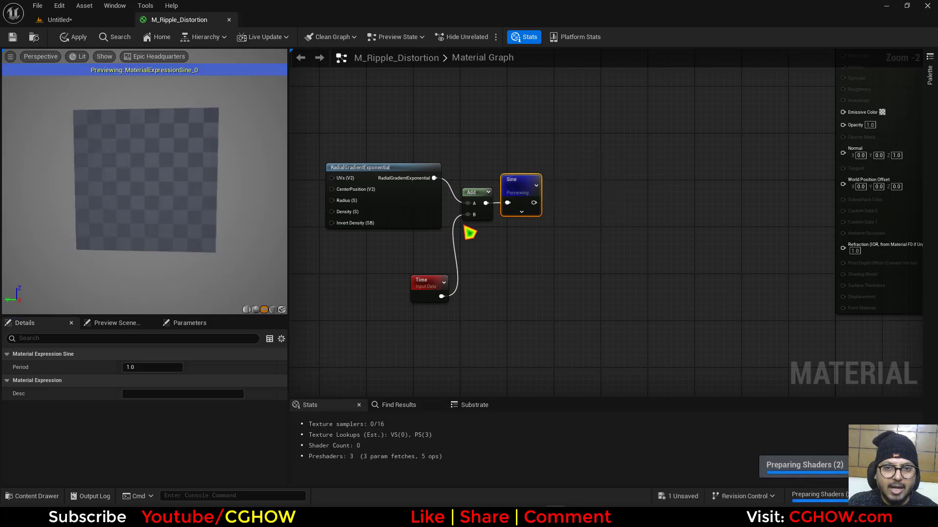
# - Add a Multiply node combining the Sine output with the radial gradient, and preview the result
pyautogui.moveTo(532, 266); pyautogui.dragTo(505, 303, button='right')
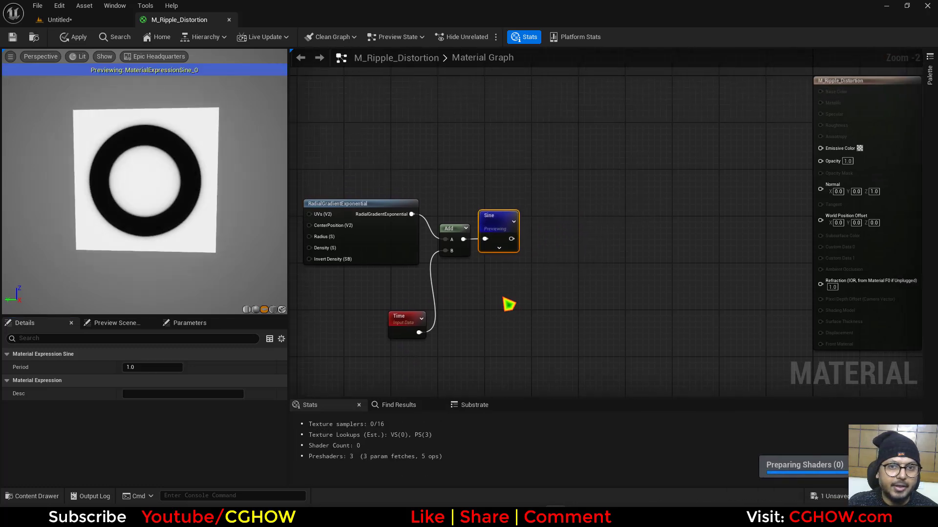
pyautogui.click(549, 247)
pyautogui.press('m')
pyautogui.click(543, 219)
pyautogui.moveTo(511, 238); pyautogui.dragTo(417, 221)
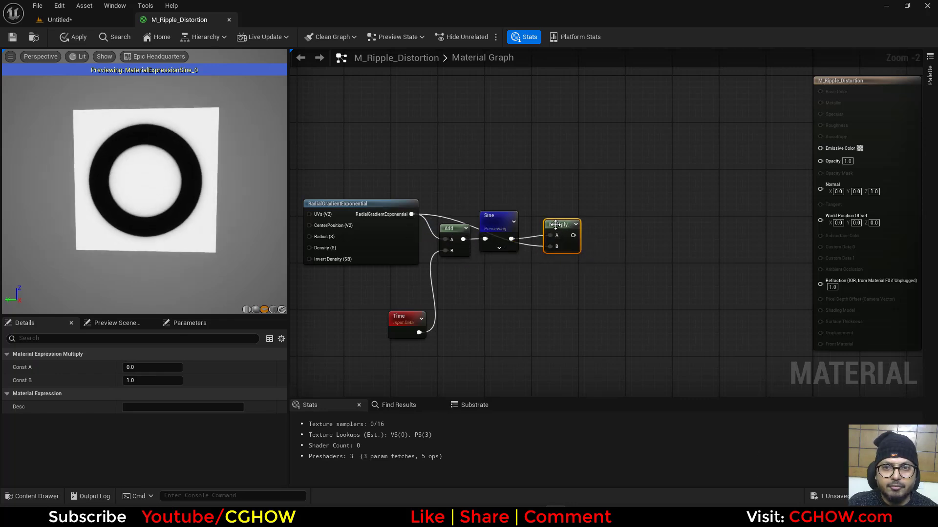
pyautogui.press('space')
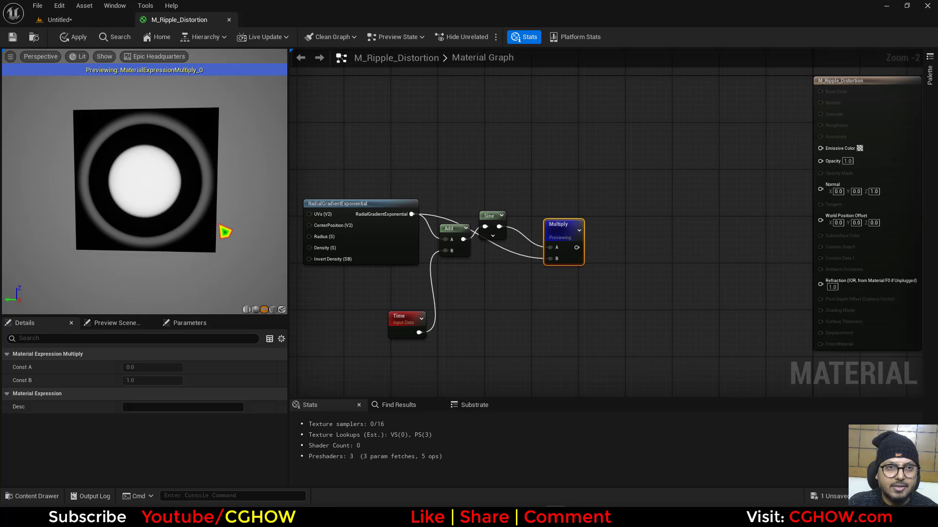
# - Add a Saturate node after the Multiply node and place it close beside it
pyautogui.moveTo(607, 281); pyautogui.dragTo(497, 311, button='right')
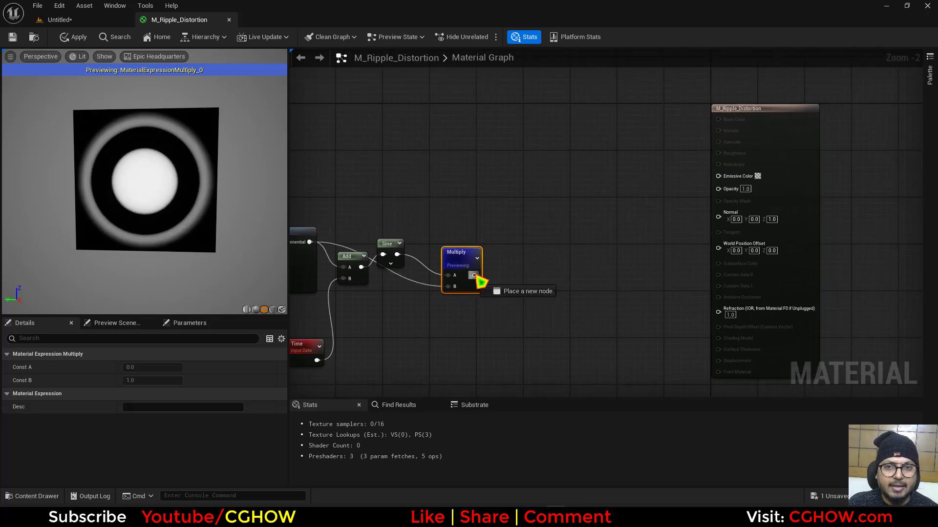
pyautogui.moveTo(481, 282); pyautogui.dragTo(521, 234)
pyautogui.write('sa')
pyautogui.press('Return')
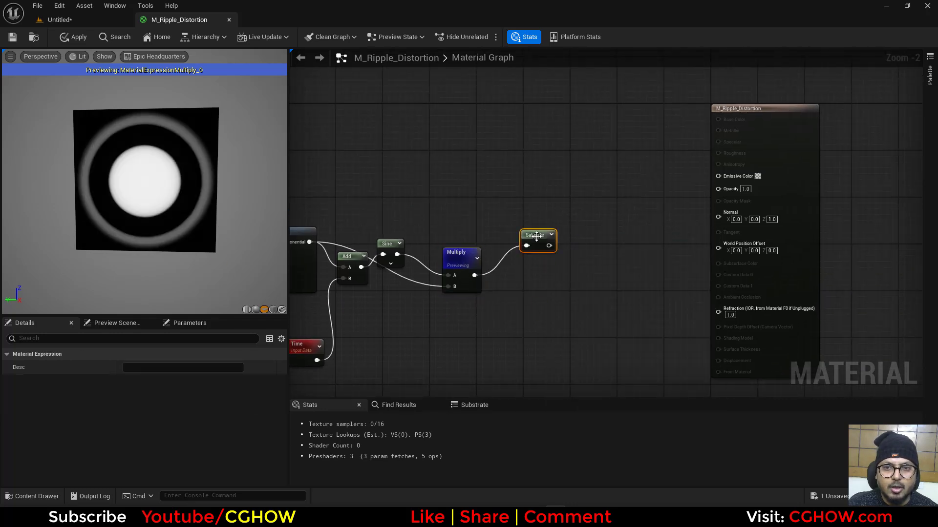
pyautogui.moveTo(567, 306); pyautogui.dragTo(540, 279, button='right')
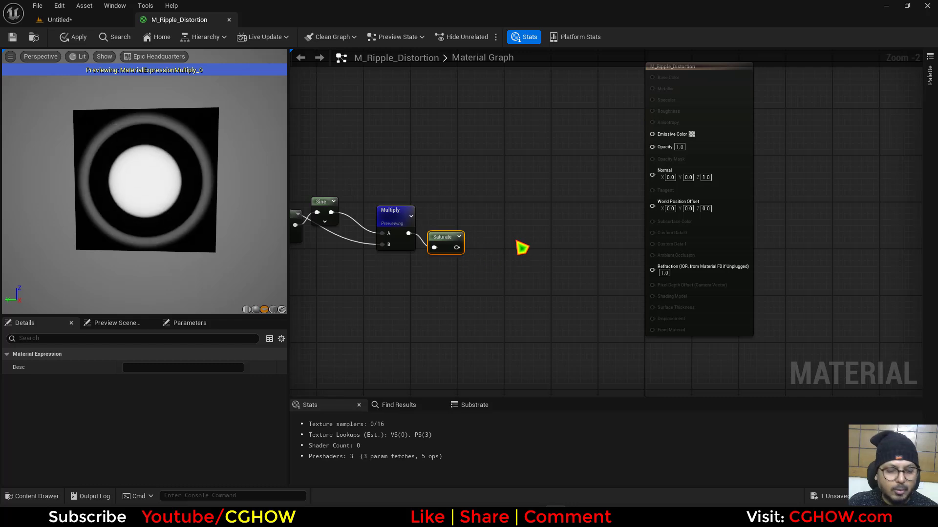
# - Add a Lerp node with Saturate as its alpha and connect its output to the material's Refraction input
pyautogui.click(527, 248)
pyautogui.click(554, 225)
pyautogui.moveTo(457, 248); pyautogui.dragTo(549, 273)
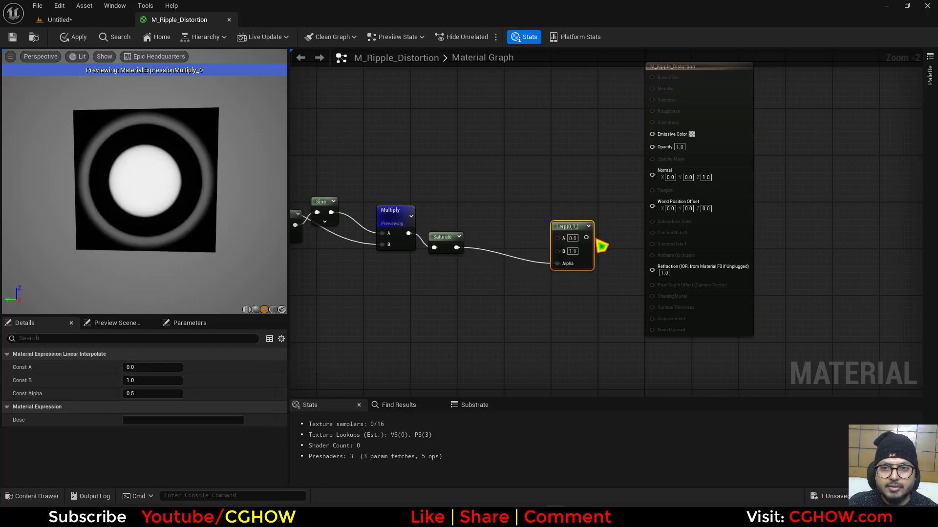
pyautogui.moveTo(587, 237); pyautogui.dragTo(652, 270)
# - Set the Lerp node's A value to 1.0
pyautogui.scroll(2, 593, 256)
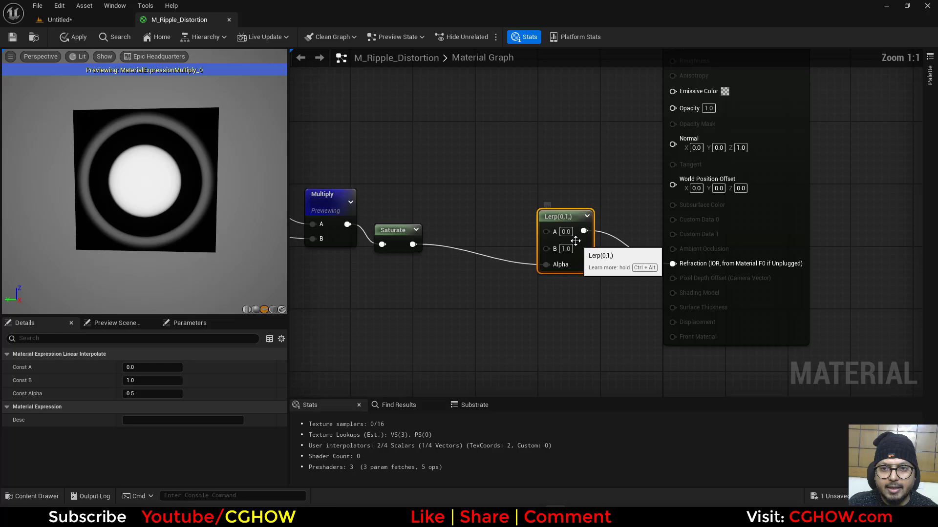
pyautogui.click(499, 282)
pyautogui.moveTo(498, 283); pyautogui.dragTo(525, 283, button='right')
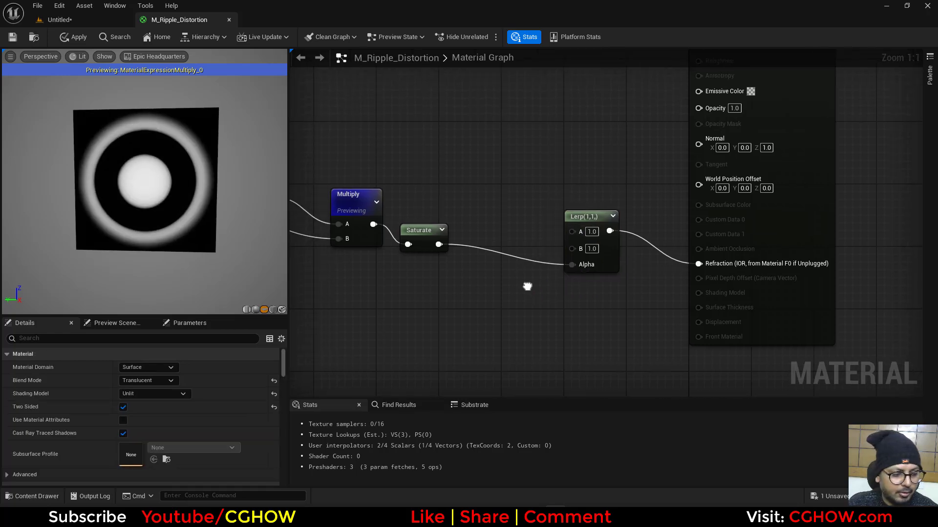
# - Add a scalar parameter named ref and connect it to the Lerp node's B input
pyautogui.press('s')
pyautogui.click(466, 306)
pyautogui.write('re')
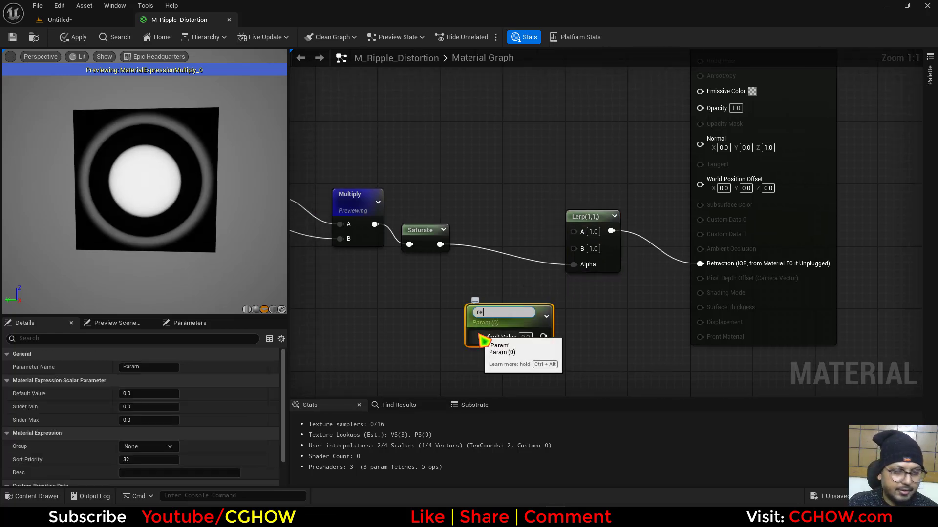
pyautogui.write('f')
pyautogui.press('Return')
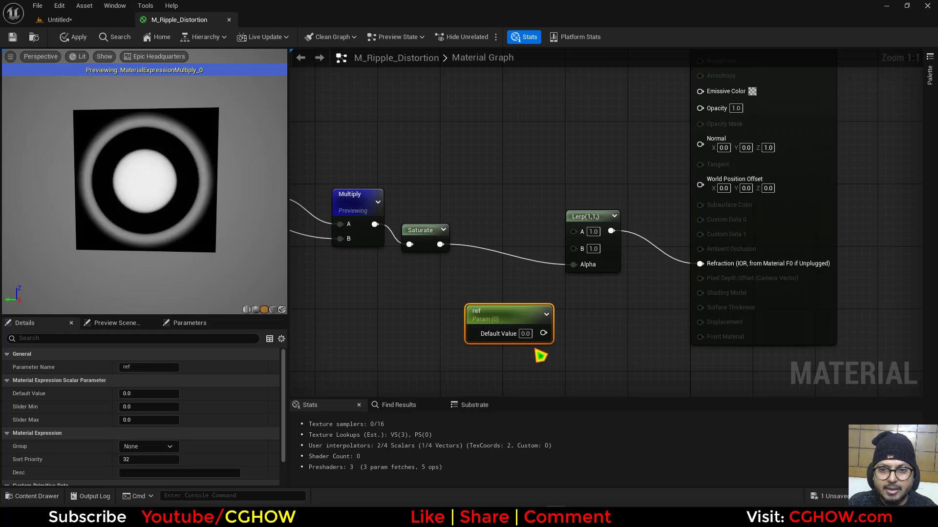
pyautogui.click(541, 356)
pyautogui.moveTo(543, 333); pyautogui.dragTo(574, 249)
# - Set the material's Opacity to 0
pyautogui.moveTo(645, 188); pyautogui.dragTo(614, 311, button='right')
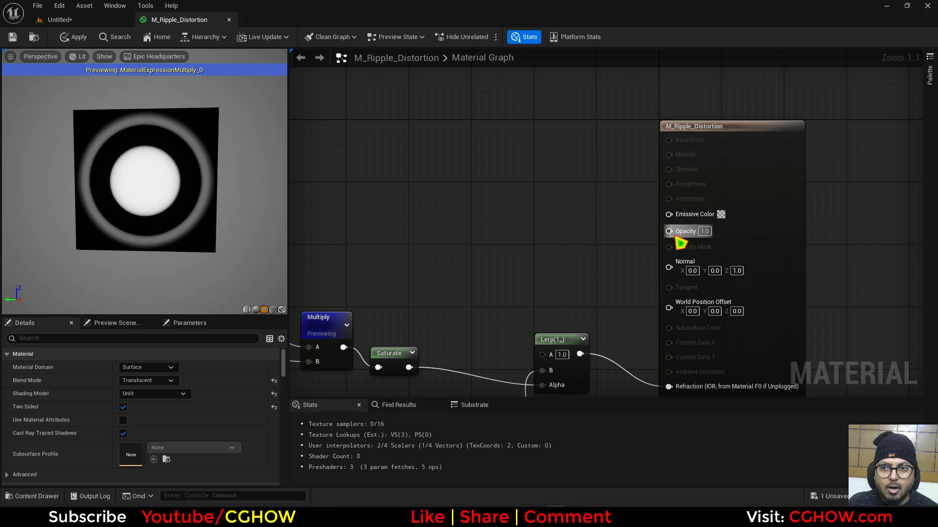
pyautogui.click(704, 231)
pyautogui.write('0')
pyautogui.press('Return')
pyautogui.moveTo(551, 268); pyautogui.dragTo(581, 193, button='right')
pyautogui.moveTo(491, 220); pyautogui.dragTo(576, 278, button='right')
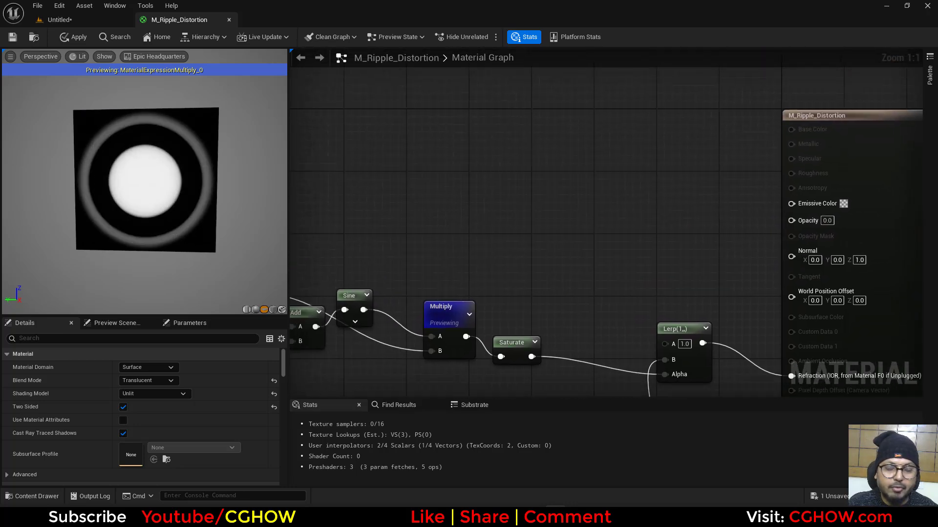
pyautogui.moveTo(476, 261); pyautogui.dragTo(484, 234, button='right')
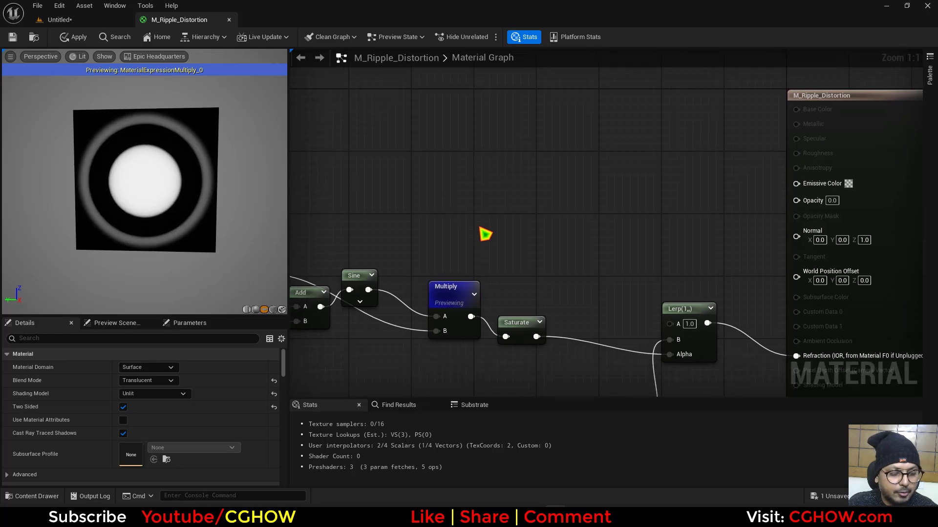
# - Add a Constant3Vector node above the Multiply node and set its B value to 1.0
pyautogui.click(425, 153)
pyautogui.moveTo(461, 211); pyautogui.dragTo(423, 201)
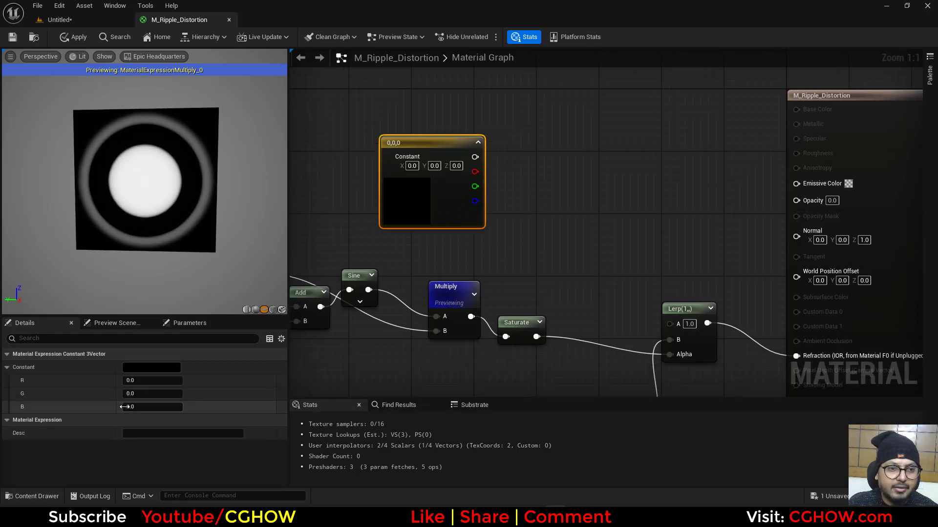
pyautogui.click(131, 407)
pyautogui.write('1')
pyautogui.press('Return')
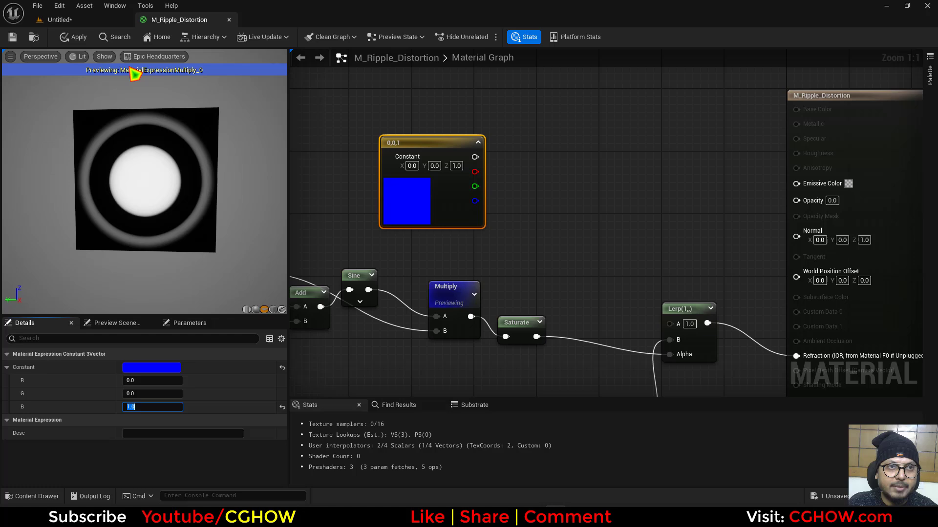
pyautogui.click(78, 19)
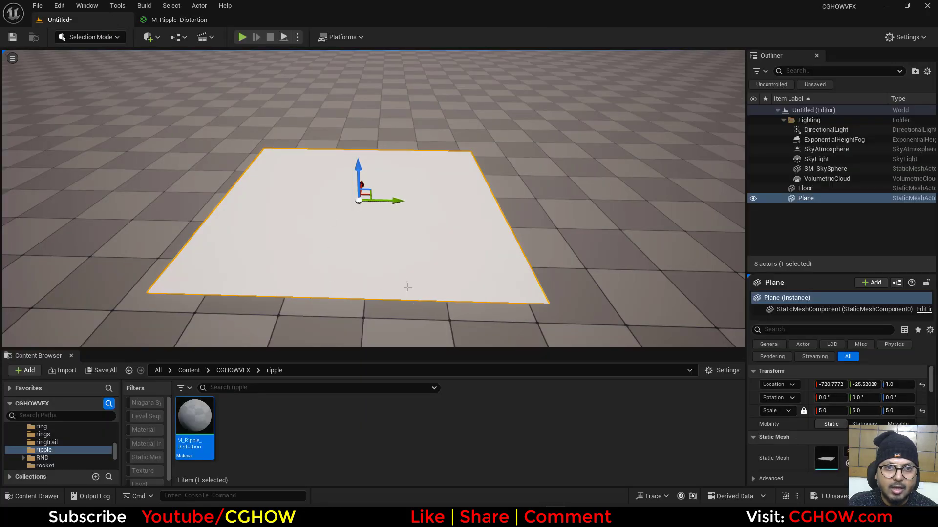
pyautogui.click(214, 21)
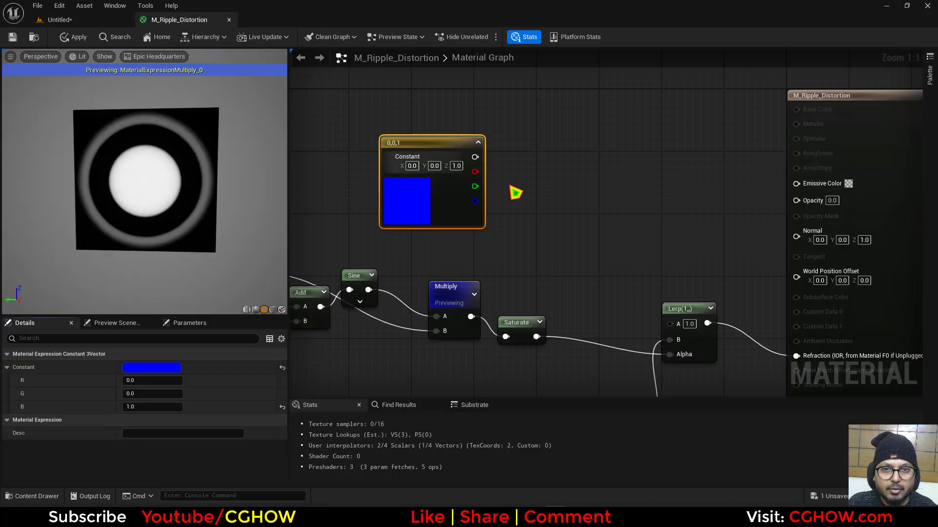
# - Add a second Lerp node and connect the blue constant to its B input
pyautogui.click(499, 211)
pyautogui.click(510, 161)
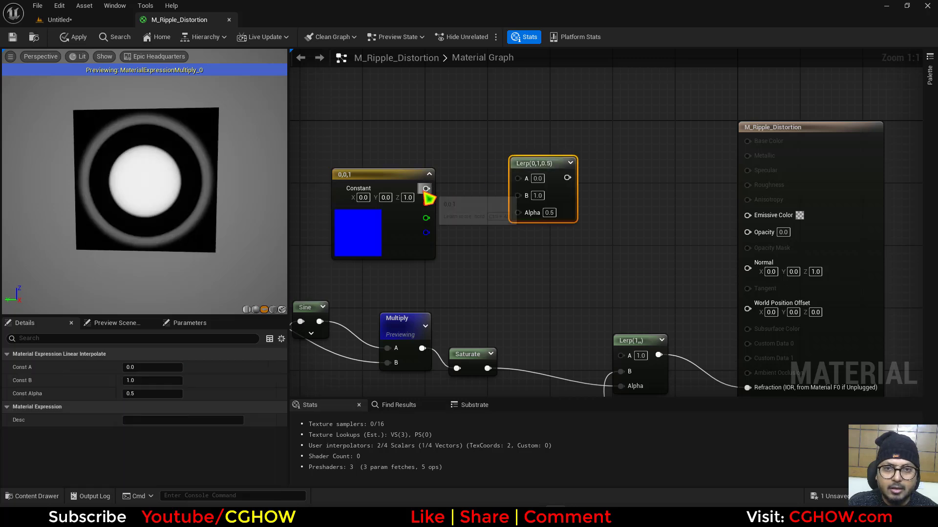
pyautogui.moveTo(426, 189); pyautogui.dragTo(518, 195)
pyautogui.moveTo(482, 188); pyautogui.dragTo(476, 224, button='right')
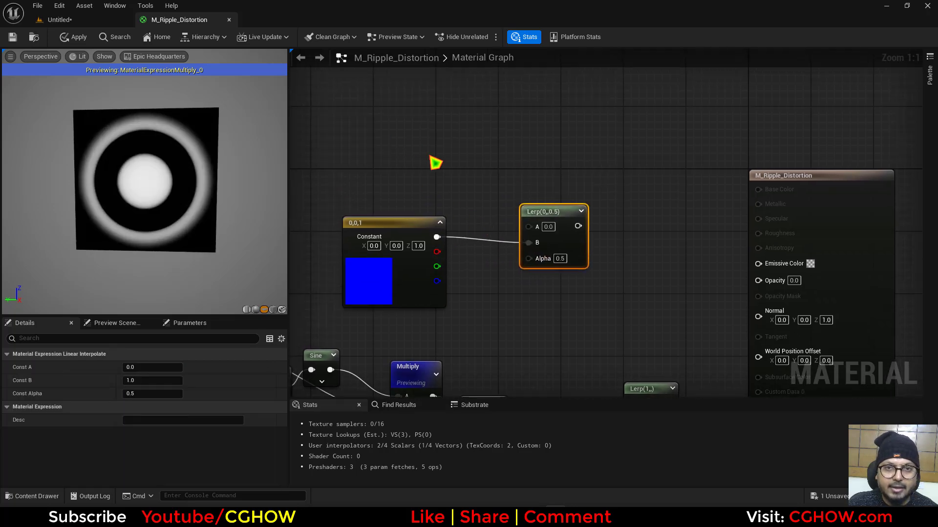
# - Add another Constant3Vector node at 0,0,0 above the blue one and connect it to the new Lerp's A input
pyautogui.press('3')
pyautogui.click(394, 138)
pyautogui.moveTo(487, 156); pyautogui.dragTo(529, 226)
pyautogui.moveTo(456, 209); pyautogui.dragTo(398, 164)
pyautogui.moveTo(444, 318); pyautogui.dragTo(460, 243, button='right')
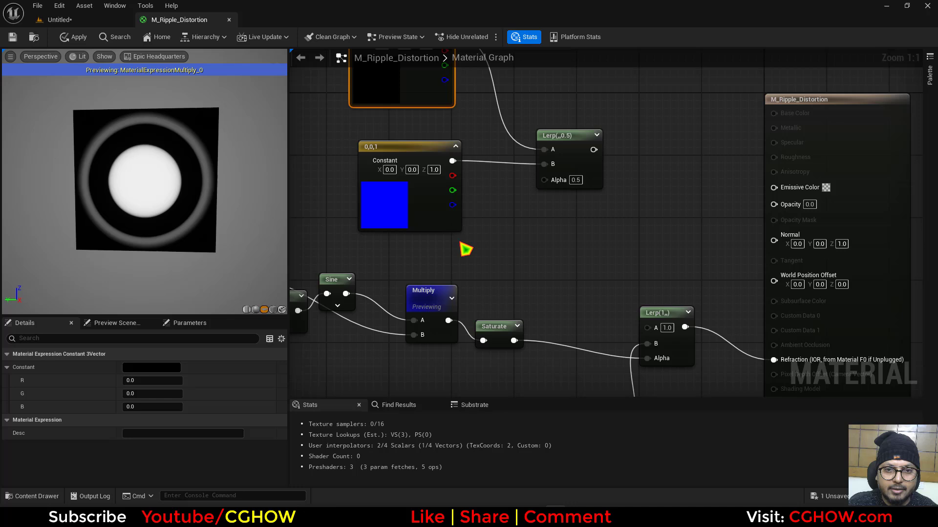
# - Use Saturate as the new Lerp's alpha and connect that Lerp's output to the material's Normal input
pyautogui.moveTo(514, 340); pyautogui.dragTo(543, 179)
pyautogui.moveTo(579, 149); pyautogui.dragTo(775, 241)
pyautogui.scroll(-1, 485, 286)
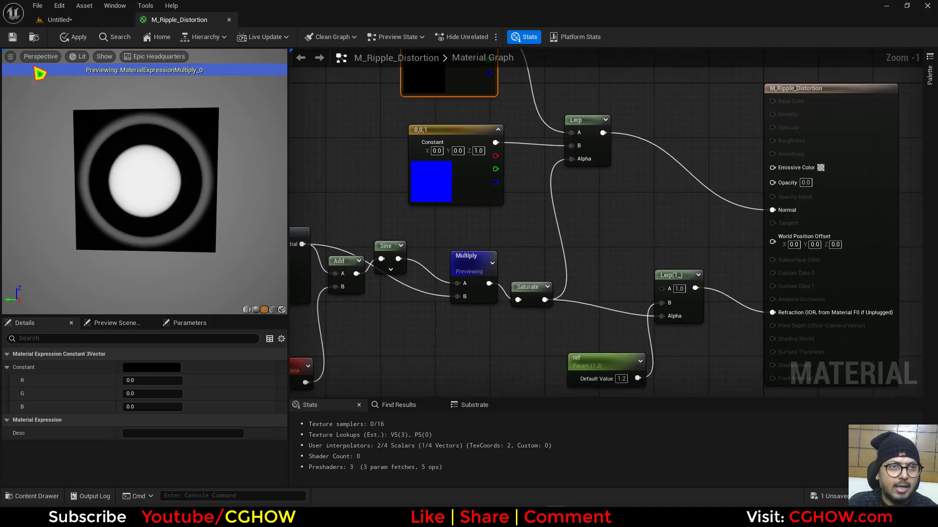
# - Save M_Ripple_Distortion, create a material instance from it and apply the instance to the plane in the level
pyautogui.click(13, 38)
pyautogui.click(60, 20)
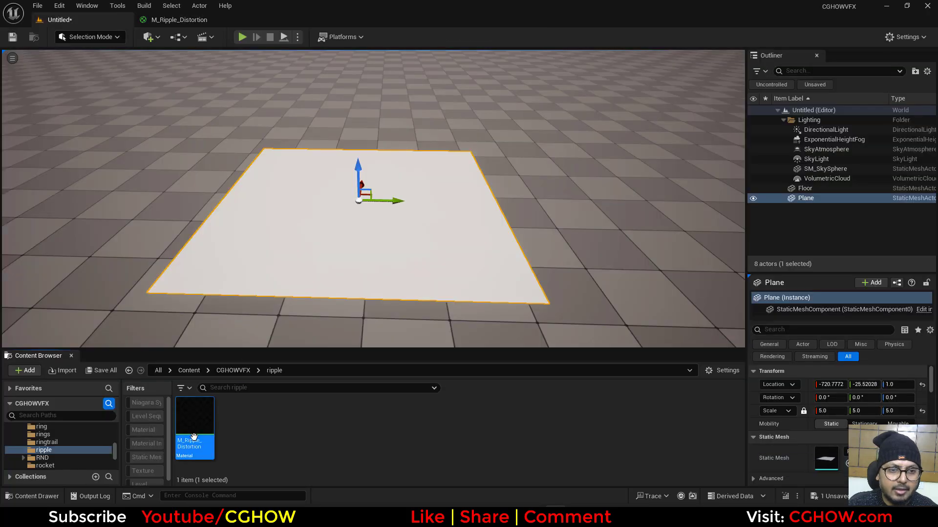
pyautogui.rightClick(193, 437)
pyautogui.click(268, 168)
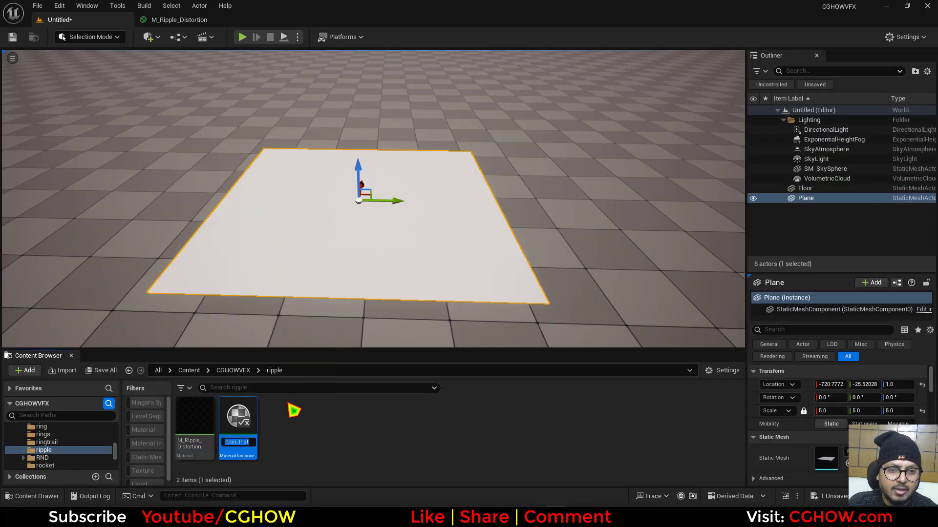
pyautogui.moveTo(237, 417); pyautogui.dragTo(406, 244)
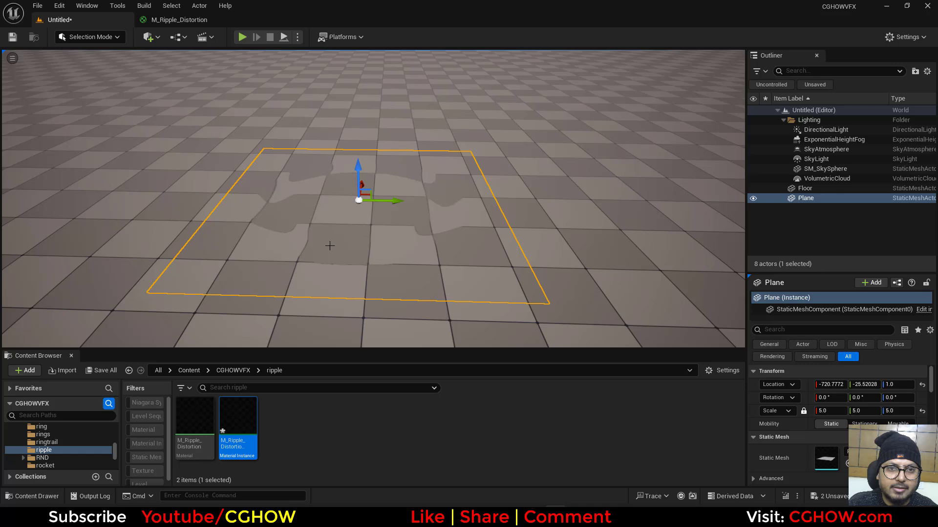
# - Open the ripple material instance and float its editor window over the lower part of the level
pyautogui.moveTo(328, 245); pyautogui.dragTo(333, 256, button='right')
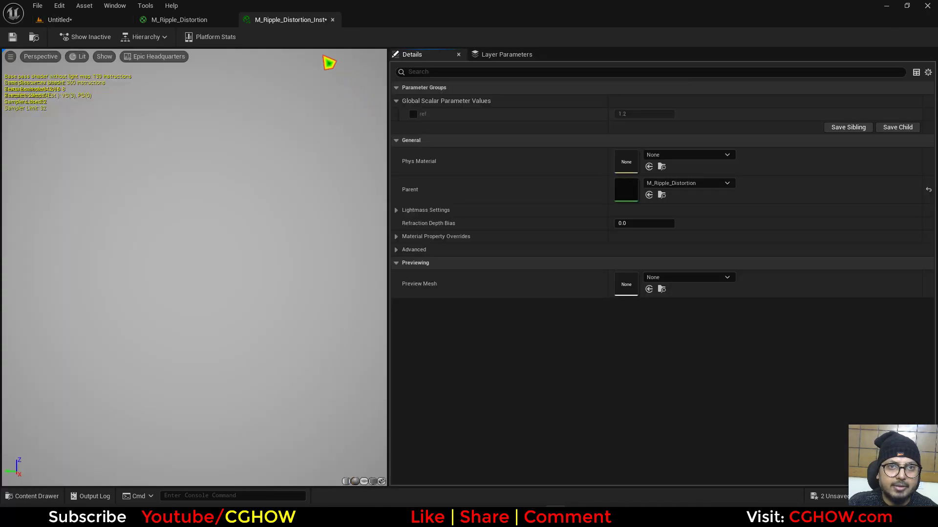
pyautogui.moveTo(316, 25); pyautogui.dragTo(458, 254)
pyautogui.click(91, 22)
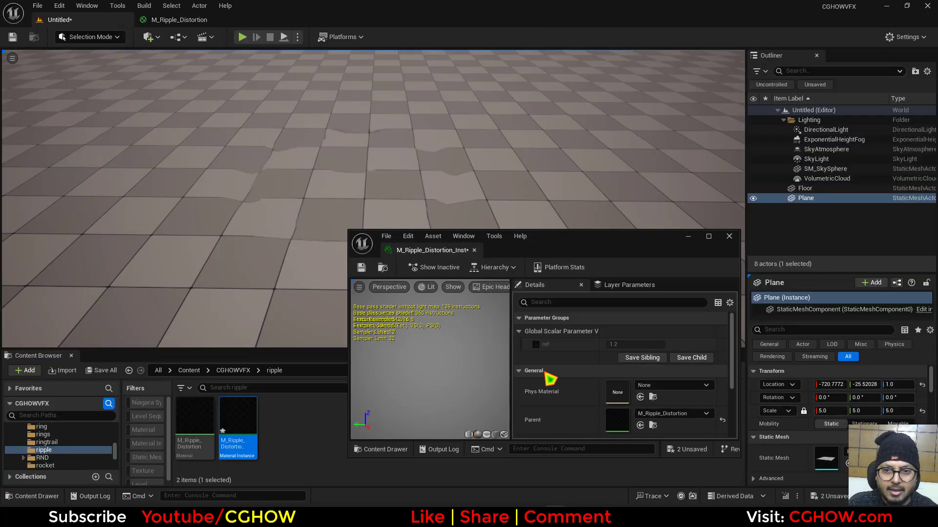
pyautogui.moveTo(589, 251); pyautogui.dragTo(573, 300)
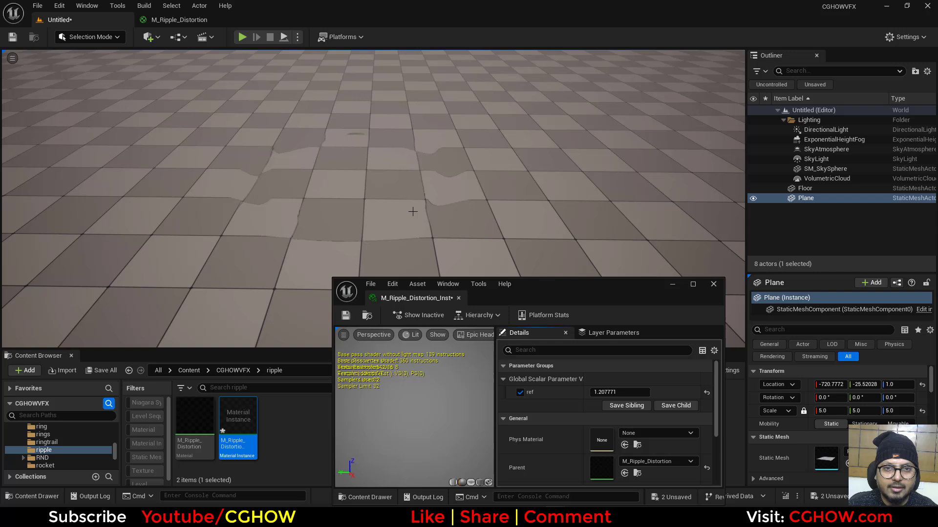
# - Raise the plane to a Z location of about 26.87 and override the instance's ref parameter with about 1.145
pyautogui.moveTo(348, 142); pyautogui.dragTo(348, 128)
pyautogui.click(618, 392)
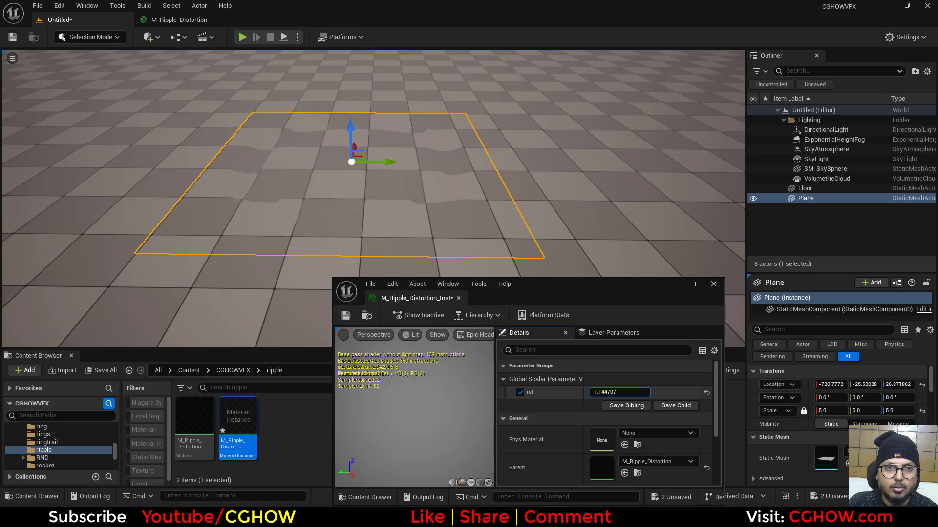
pyautogui.click(372, 113)
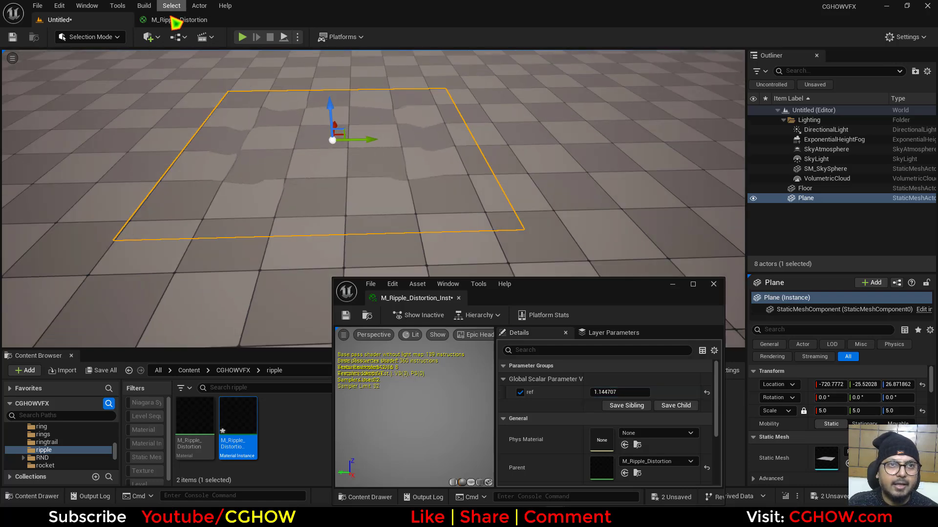
# - Add a Multiply node to the ripple material, feed Saturate into its A input and connect its output to Opacity
pyautogui.click(176, 20)
pyautogui.moveTo(459, 147); pyautogui.dragTo(389, 145, button='right')
pyautogui.moveTo(497, 171); pyautogui.dragTo(588, 65, button='right')
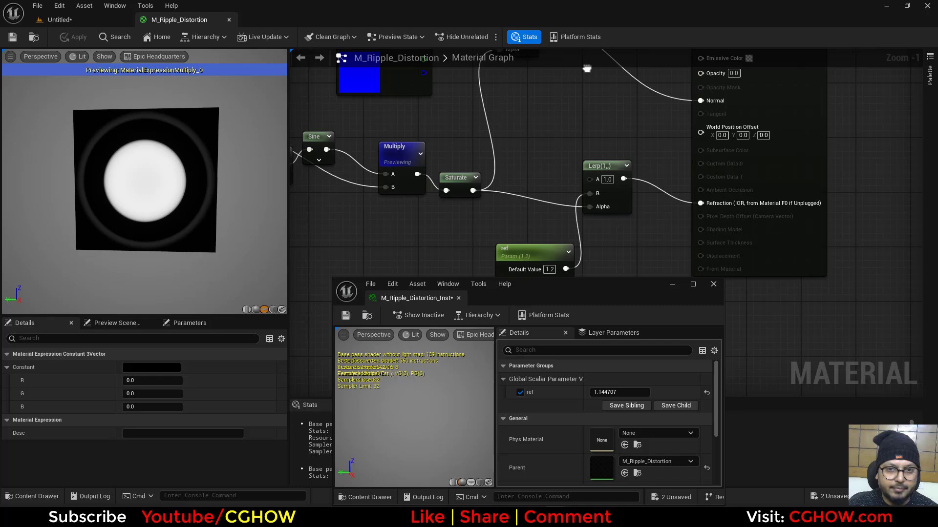
pyautogui.moveTo(519, 138); pyautogui.dragTo(519, 181, button='right')
pyautogui.click(526, 169)
pyautogui.click(531, 175)
pyautogui.moveTo(476, 231); pyautogui.dragTo(532, 182)
pyautogui.moveTo(586, 153); pyautogui.dragTo(538, 209, button='right')
pyautogui.moveTo(497, 226); pyautogui.dragTo(654, 171)
# - Set the B value of the Multiply node feeding Opacity to 0.1
pyautogui.click(528, 207)
pyautogui.write('0.1')
pyautogui.press('Return')
pyautogui.moveTo(601, 121); pyautogui.dragTo(581, 195, button='right')
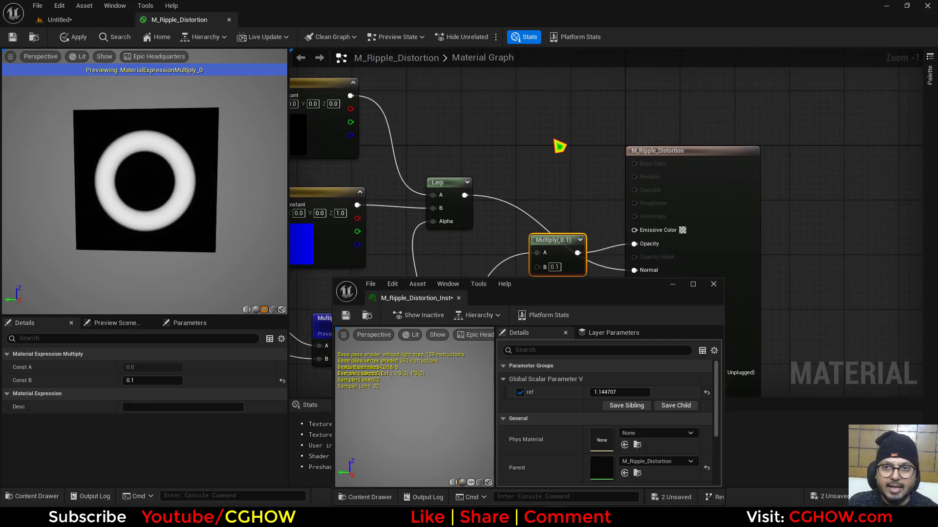
# - Add a Constant3Vector node beside the material output and colour it light blue, about 0.288, 0.506, 0.714
pyautogui.click(559, 146)
pyautogui.moveTo(551, 182); pyautogui.dragTo(533, 167)
pyautogui.doubleClick(533, 167)
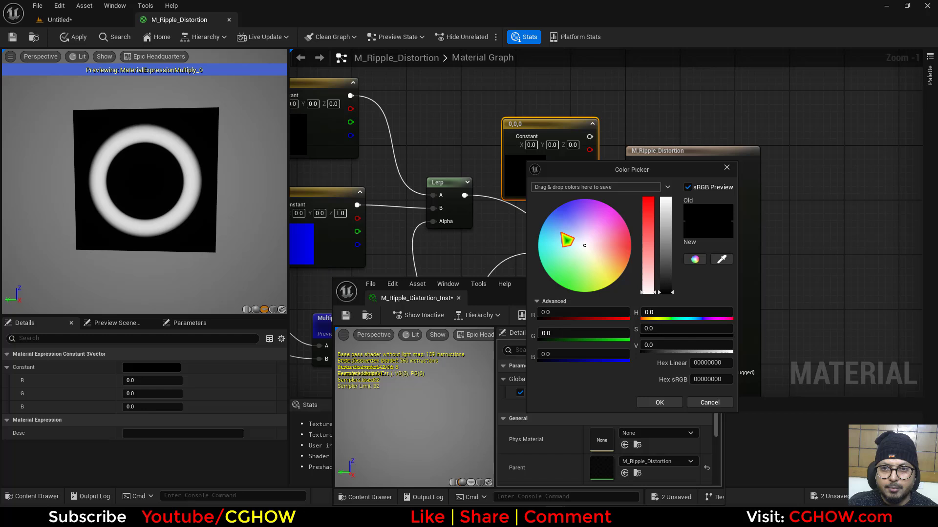
pyautogui.click(560, 232)
pyautogui.click(667, 226)
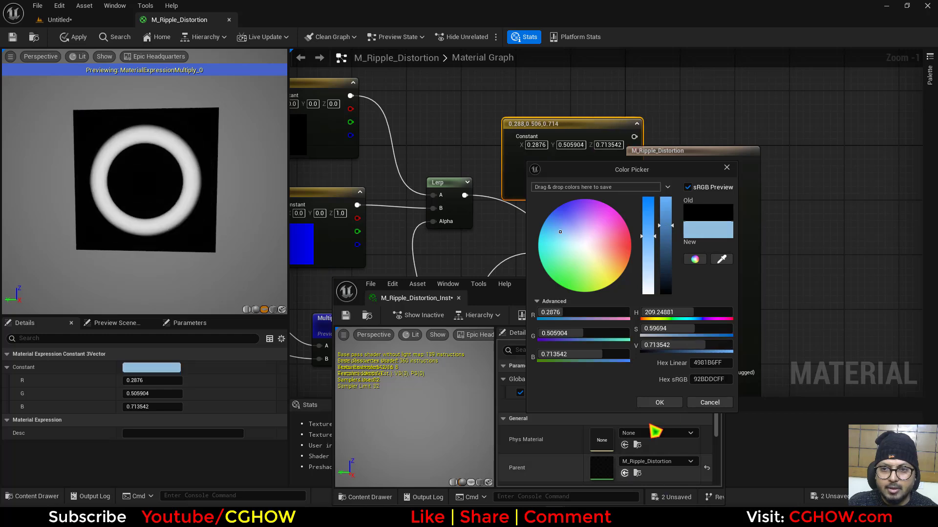
pyautogui.click(658, 402)
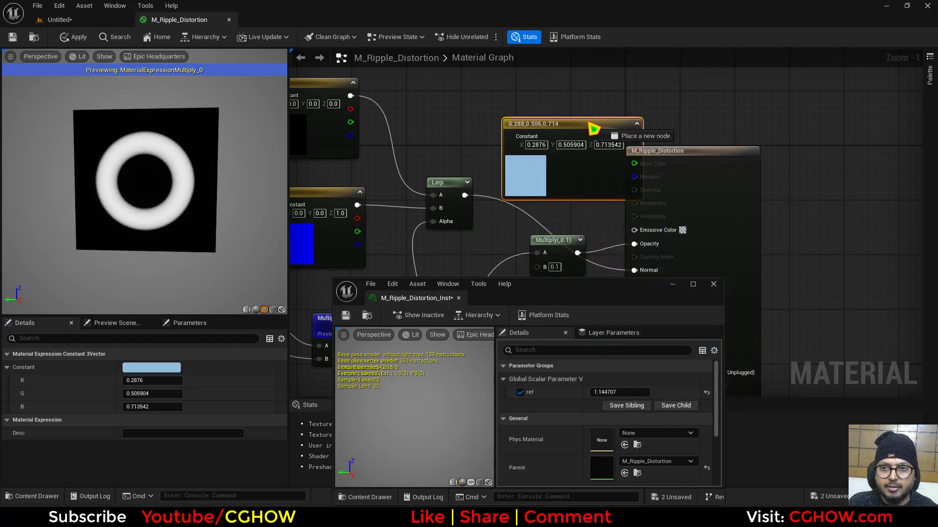
# - Connect the light blue constant to the material's Emissive Color input and save the material
pyautogui.moveTo(594, 128); pyautogui.dragTo(654, 235)
pyautogui.press('Escape')
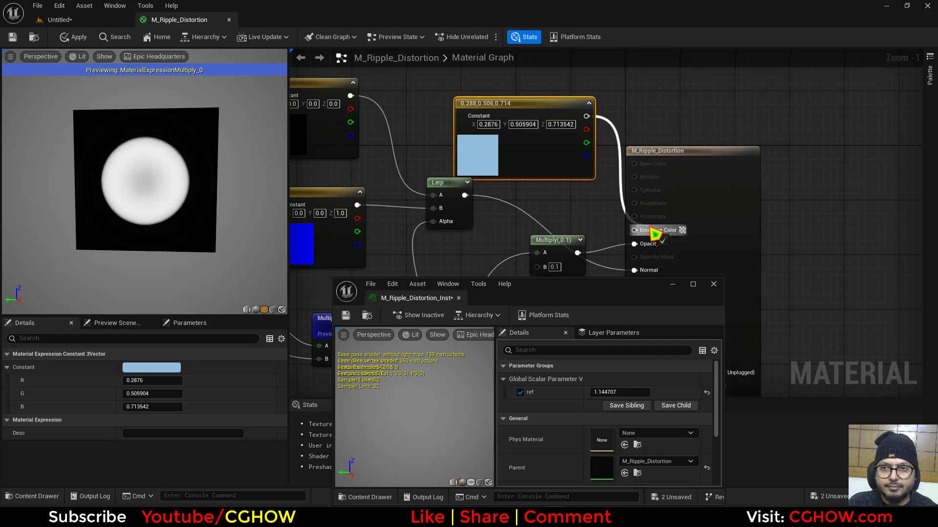
pyautogui.click(63, 37)
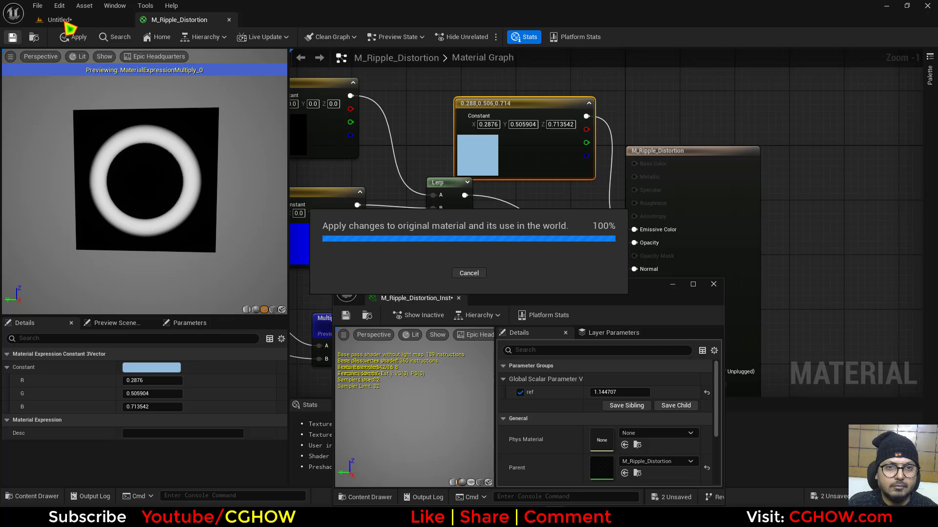
# - Check the tinted ripple on the plane in the level with game view enabled
pyautogui.click(61, 21)
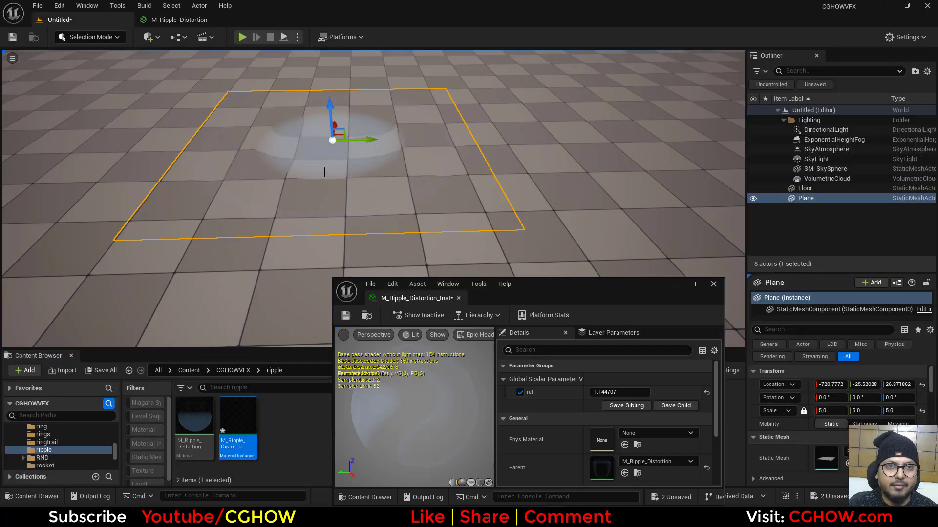
pyautogui.moveTo(325, 172); pyautogui.dragTo(313, 144, button='right')
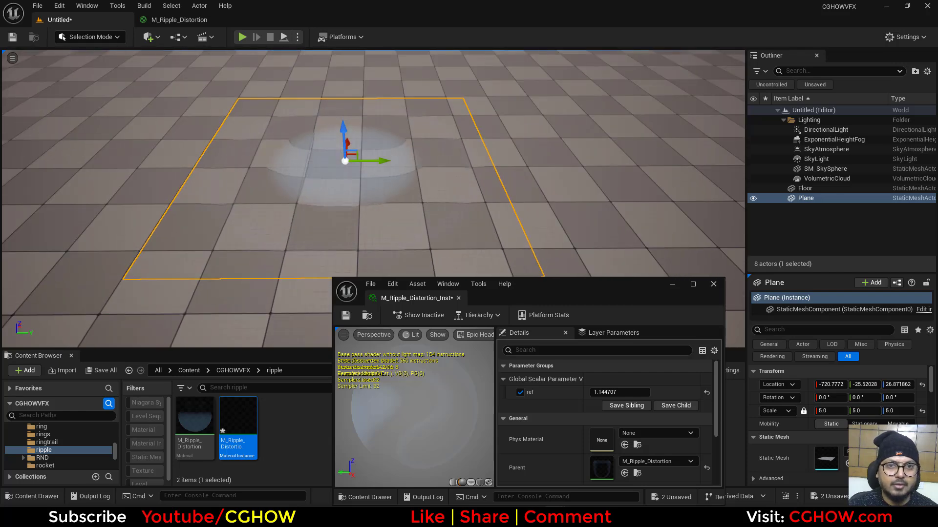
pyautogui.press('g')
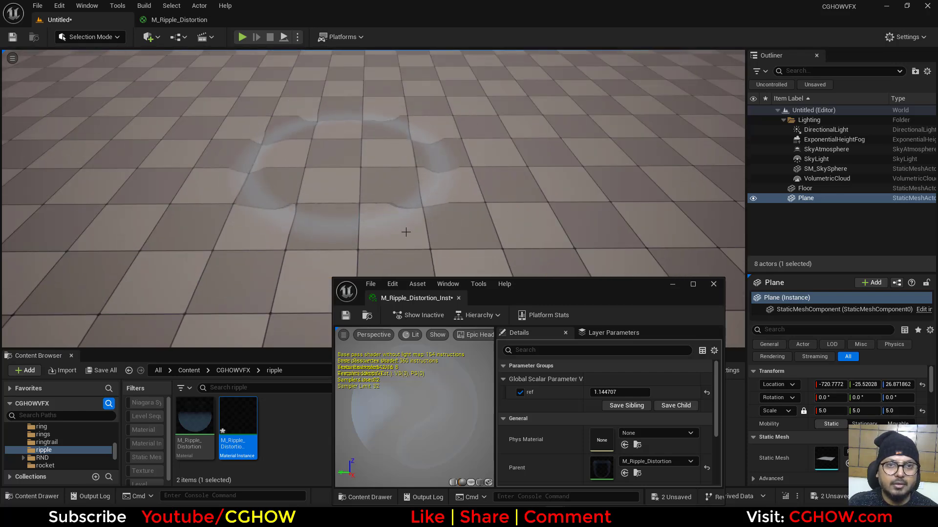
# - Set the Sine node's Period to 0.5, apply the material changes and check the ripple in the level
pyautogui.click(185, 26)
pyautogui.click(416, 159)
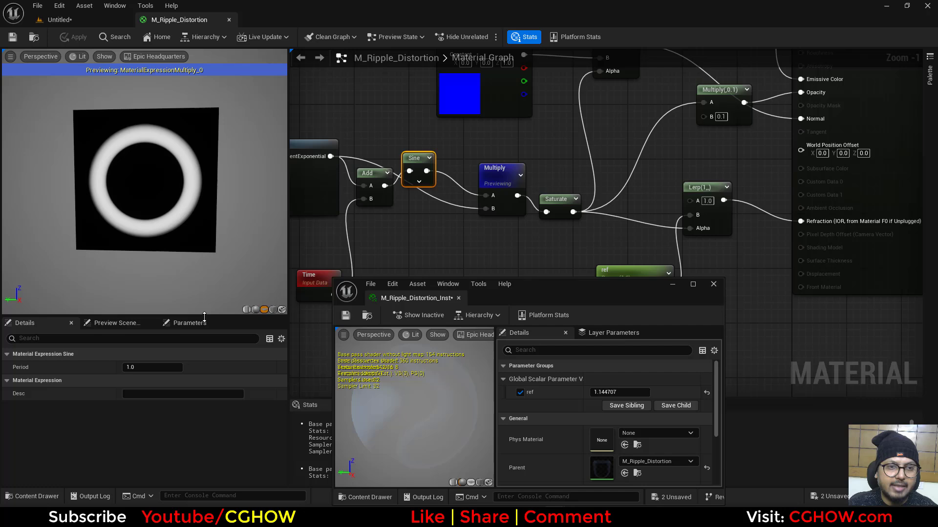
pyautogui.write('0.5')
pyautogui.press('Return')
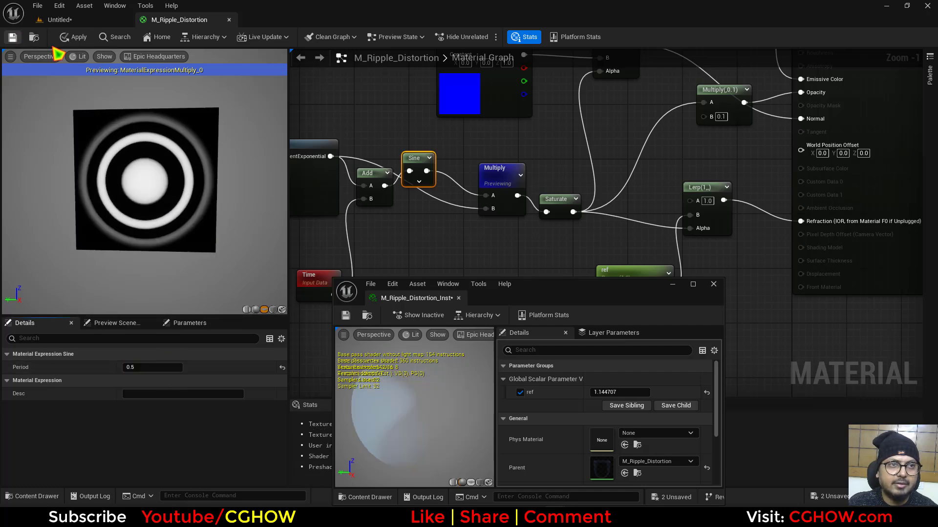
pyautogui.click(74, 37)
pyautogui.click(88, 19)
pyautogui.click(188, 20)
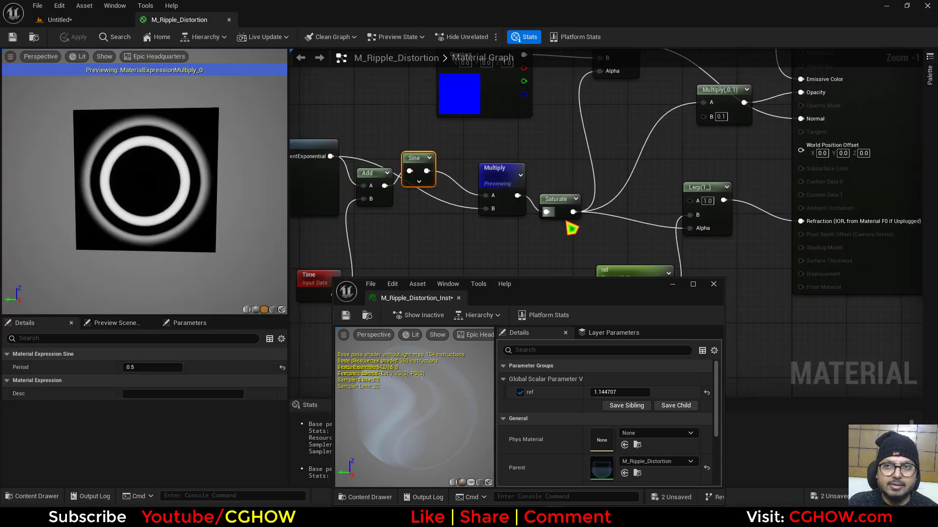
# - Add a scalar parameter named opacity and connect it to the B input of the Multiply node feeding Opacity
pyautogui.moveTo(571, 228); pyautogui.dragTo(488, 237, button='right')
pyautogui.click(472, 156)
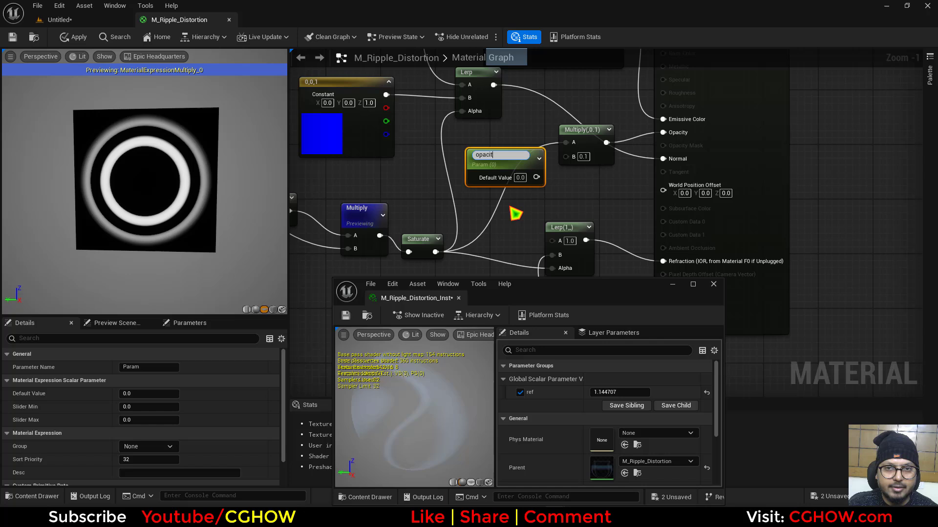
pyautogui.moveTo(536, 178); pyautogui.dragTo(567, 156)
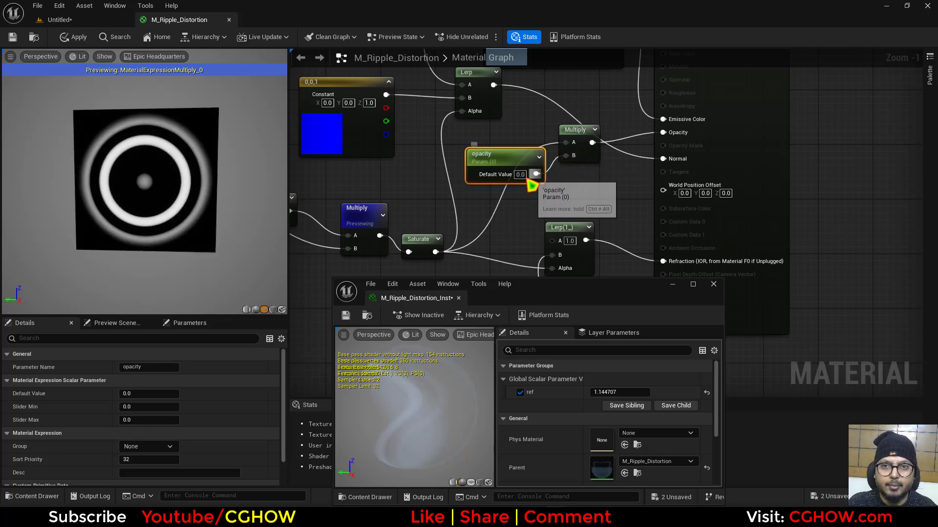
# - Set the opacity parameter's default value to 0.1, save the material and return to the level
pyautogui.write('0.1')
pyautogui.press('Return')
pyautogui.click(12, 37)
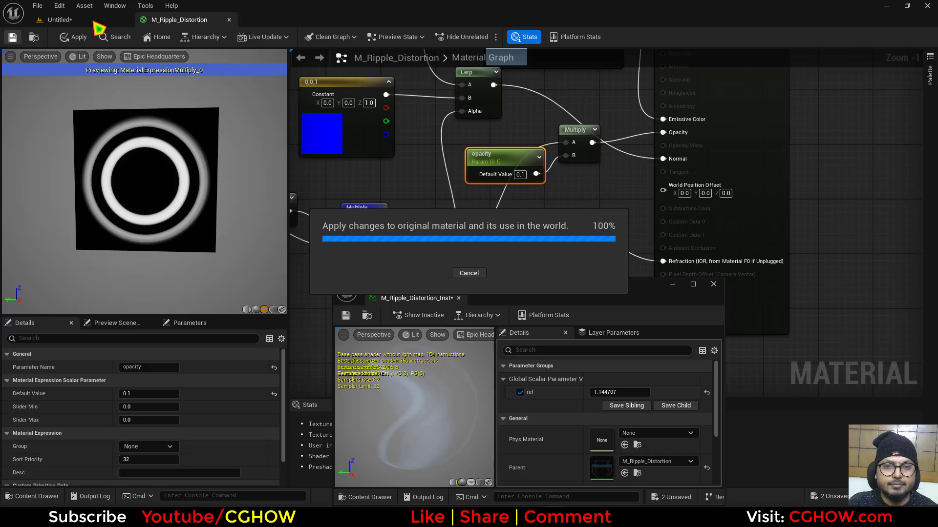
pyautogui.click(95, 24)
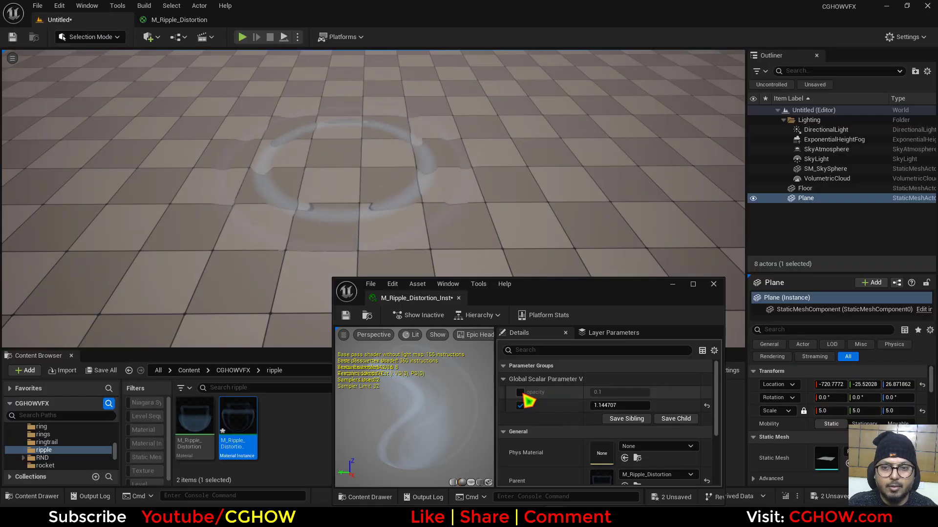
# - Override the material instance's opacity parameter with a value of 0.01
pyautogui.click(522, 393)
pyautogui.click(609, 392)
pyautogui.write('0.01')
pyautogui.press('Return')
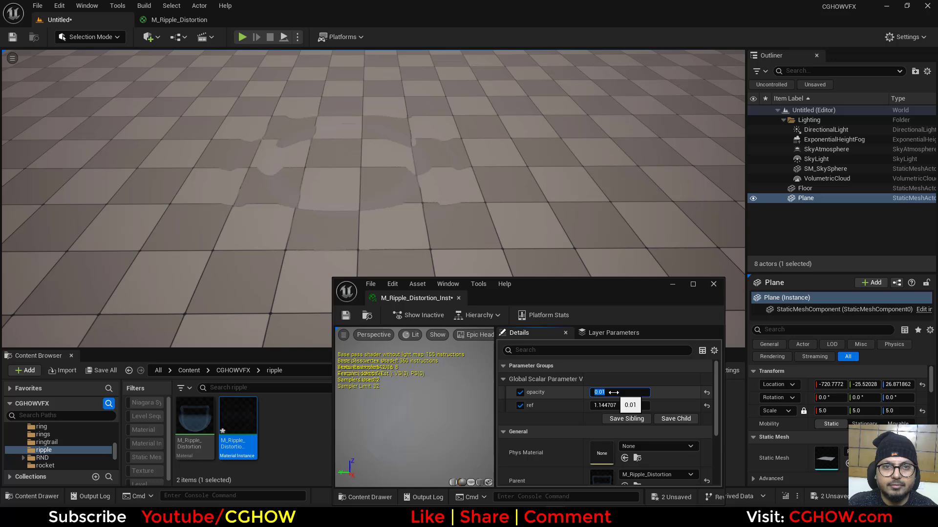
# - Set the Sine node's Period to 1.0 in M_Ripple_Distortion, apply the material changes and return to the level
pyautogui.click(180, 19)
pyautogui.click(400, 174)
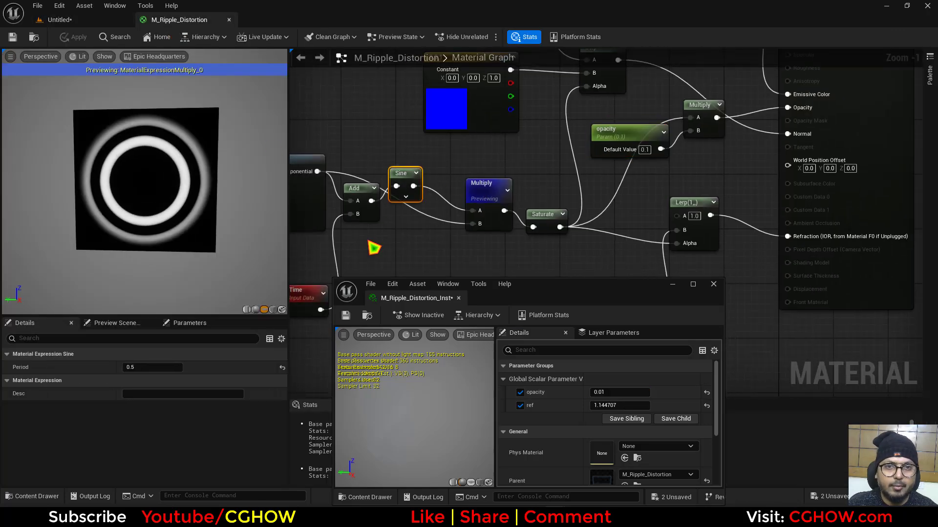
pyautogui.moveTo(372, 244); pyautogui.dragTo(411, 215, button='right')
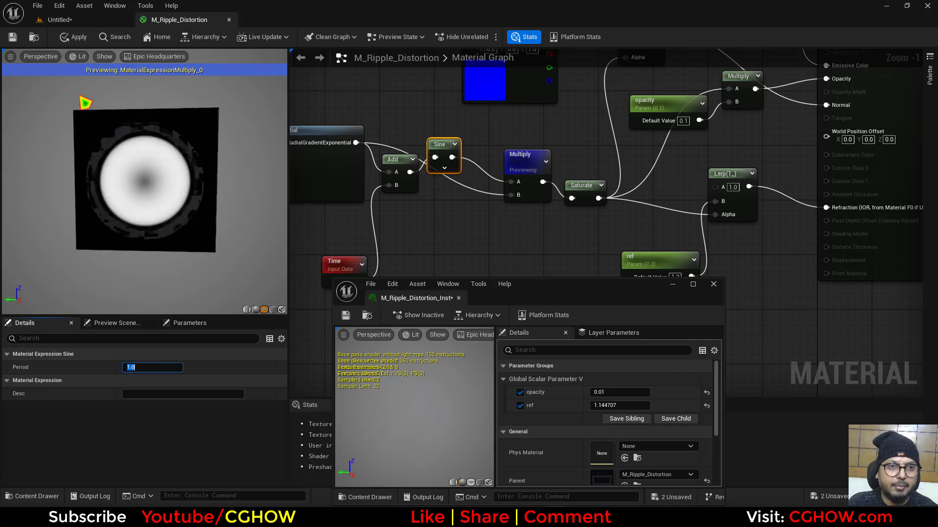
pyautogui.click(55, 19)
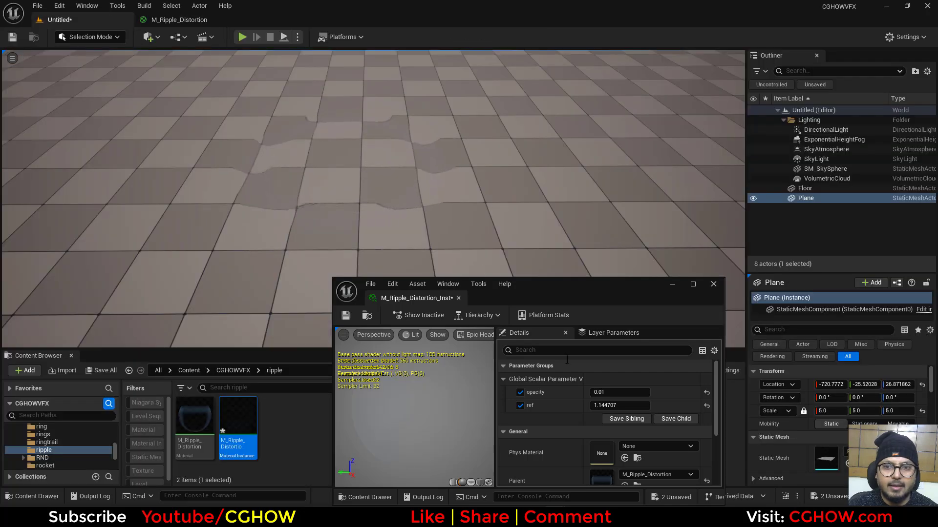
# - Try opacity values of 0.1 and 0.05 in the material instance and settle on 0.02
pyautogui.click(606, 393)
pyautogui.write('.1')
pyautogui.press('Return')
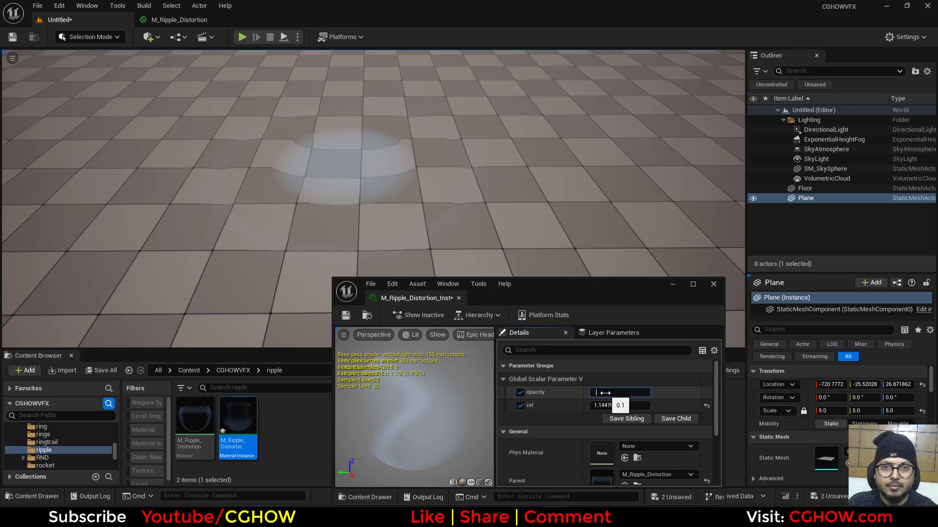
pyautogui.press('Return')
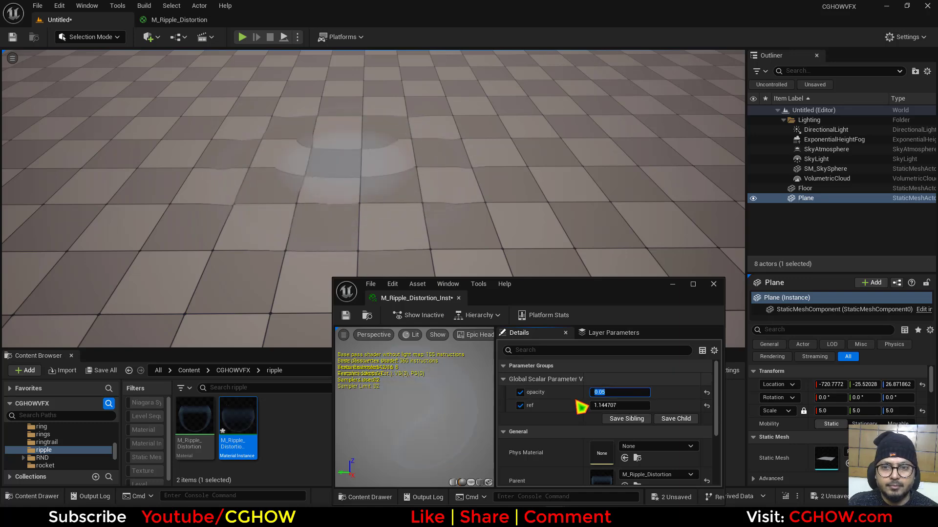
pyautogui.write('.02')
pyautogui.press('Return')
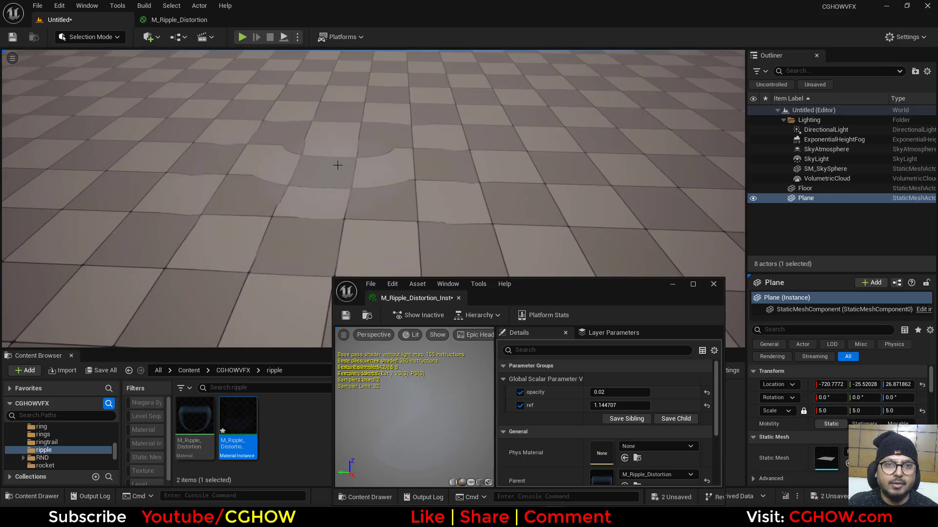
# - Stand the plane upright by rotating it to about 86.8° around Y and raise it to a Z location of about 194.6
pyautogui.press('g')
pyautogui.scroll(-2, 335, 161)
pyautogui.press('e')
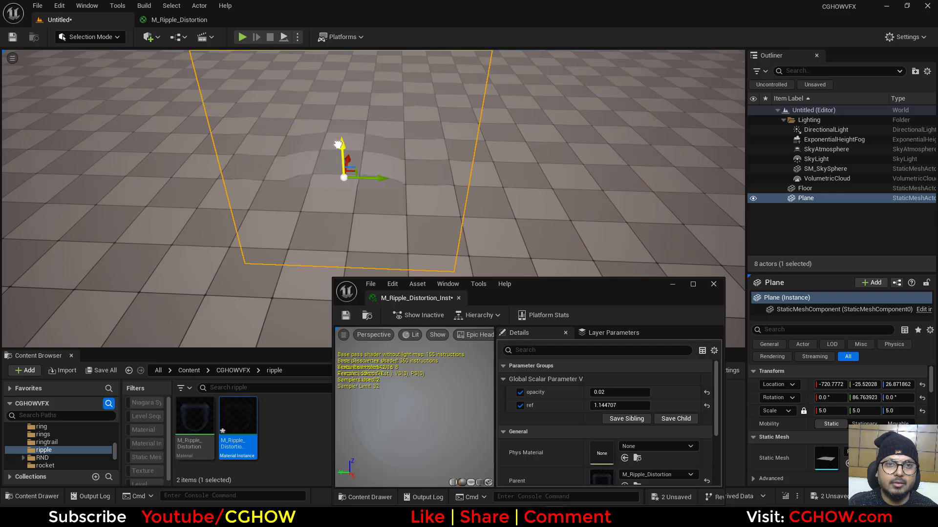
pyautogui.moveTo(337, 64); pyautogui.dragTo(337, 64)
pyautogui.moveTo(337, 65); pyautogui.dragTo(403, 52, button='right')
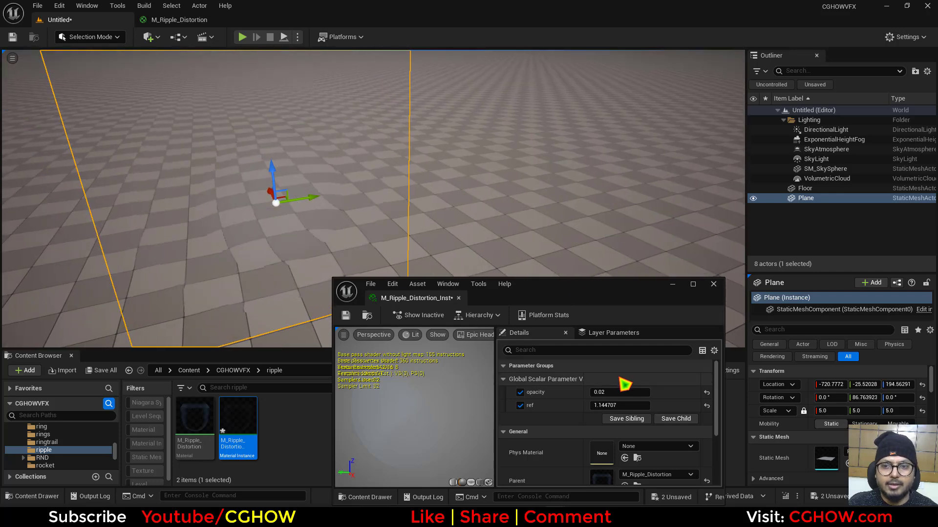
# - Increase the material instance's ref parameter to about 1.477 to strengthen the refraction on the plane
pyautogui.moveTo(605, 405); pyautogui.dragTo(630, 406)
pyautogui.moveTo(430, 205); pyautogui.dragTo(464, 205, button='right')
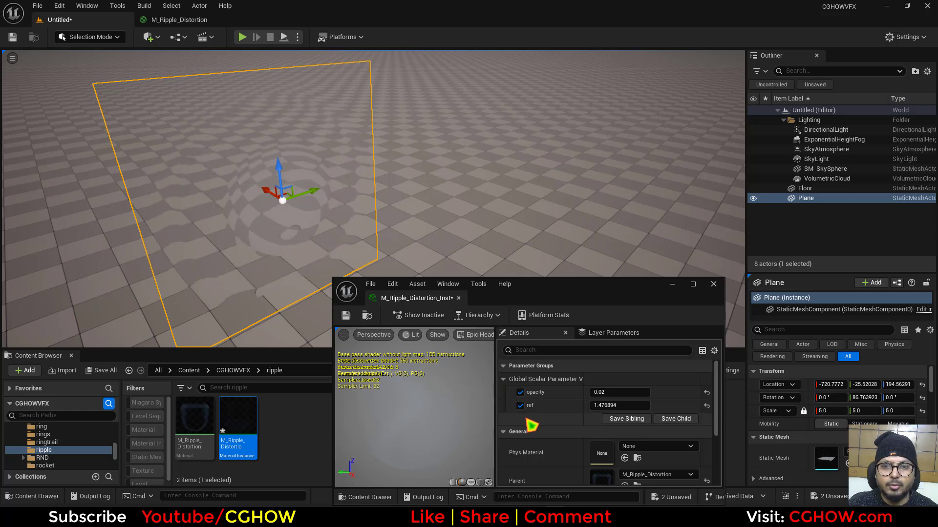
pyautogui.scroll(-2, 530, 427)
# - Inspect the blue 0,0,1 constant in the M_Ripple_Distortion graph and examine the upright plane's distortion in the level from different angles
pyautogui.click(180, 20)
pyautogui.click(464, 182)
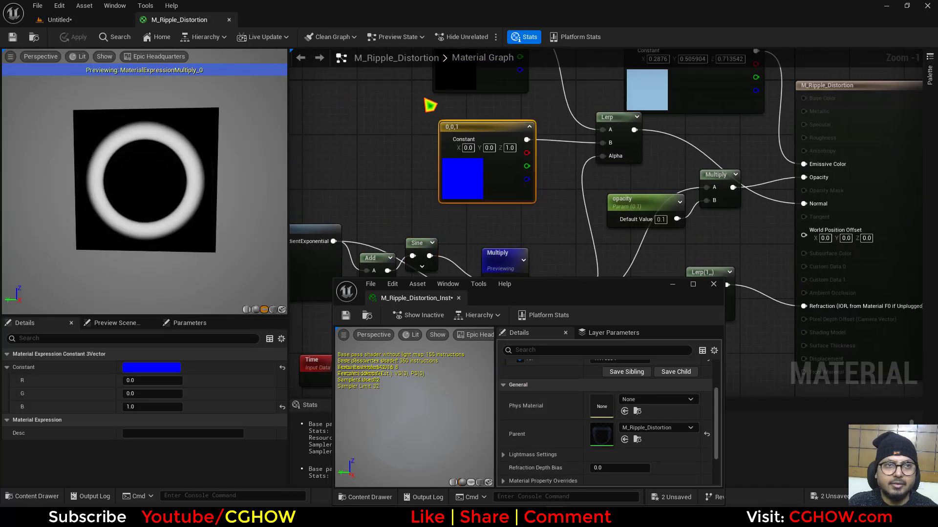
pyautogui.click(86, 19)
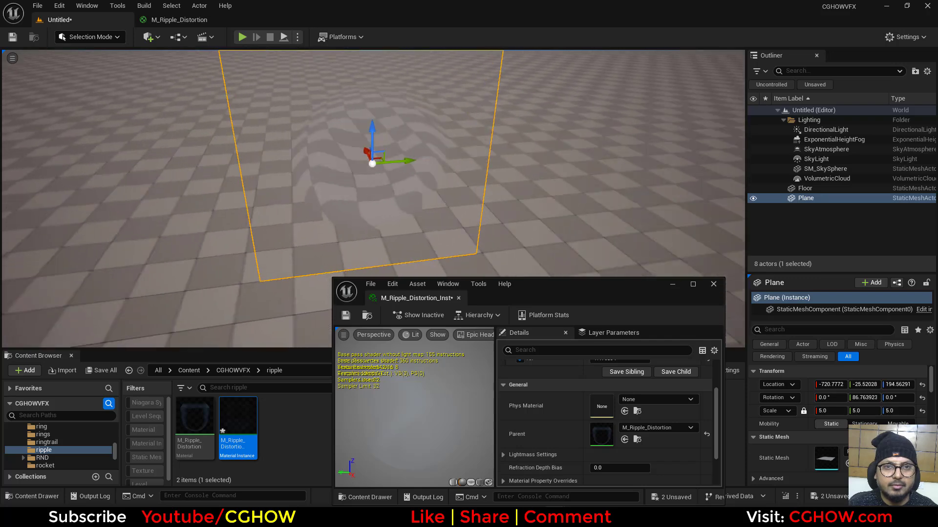
pyautogui.moveTo(374, 198); pyautogui.dragTo(445, 211, button='right')
pyautogui.press('w')
pyautogui.press('s')
pyautogui.press('s')
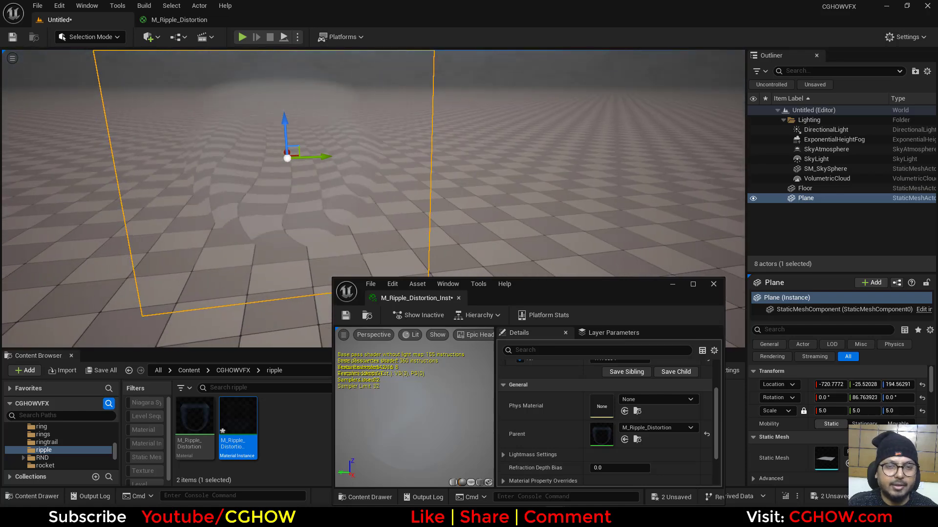